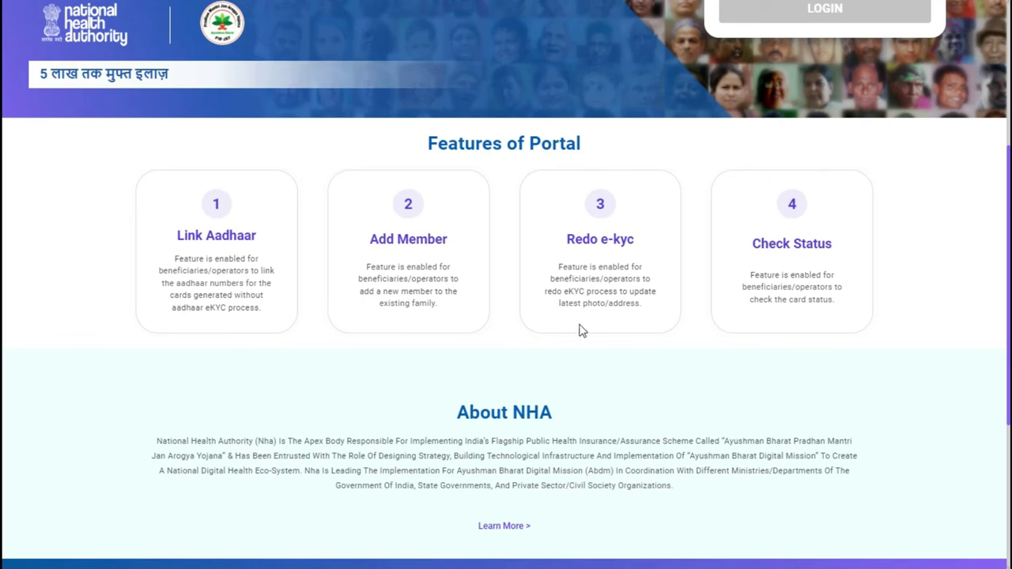
Switch the portal's Login box to Operator mode.
scroll(490, 342, up, 4)
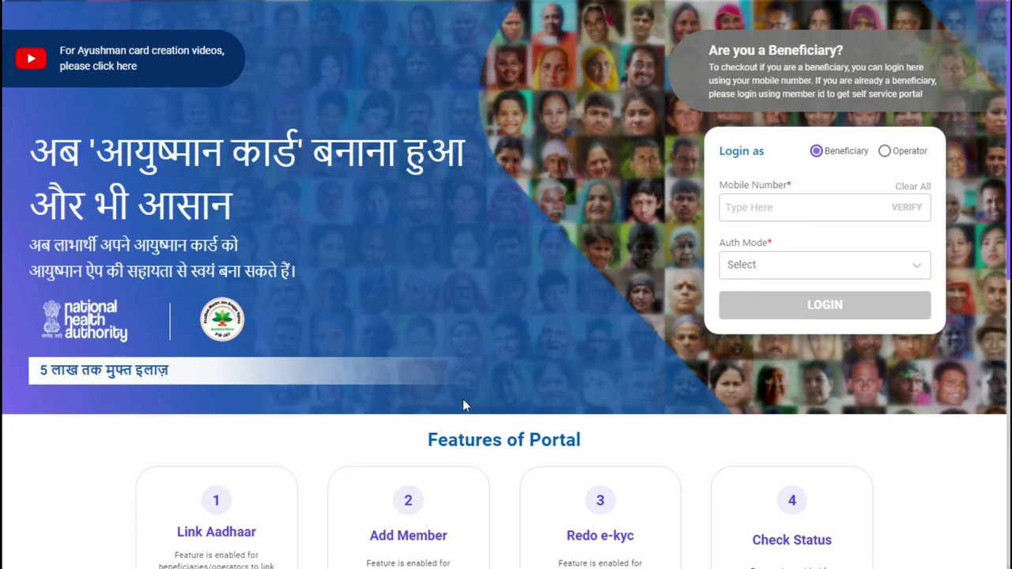
scroll(499, 224, down, 3)
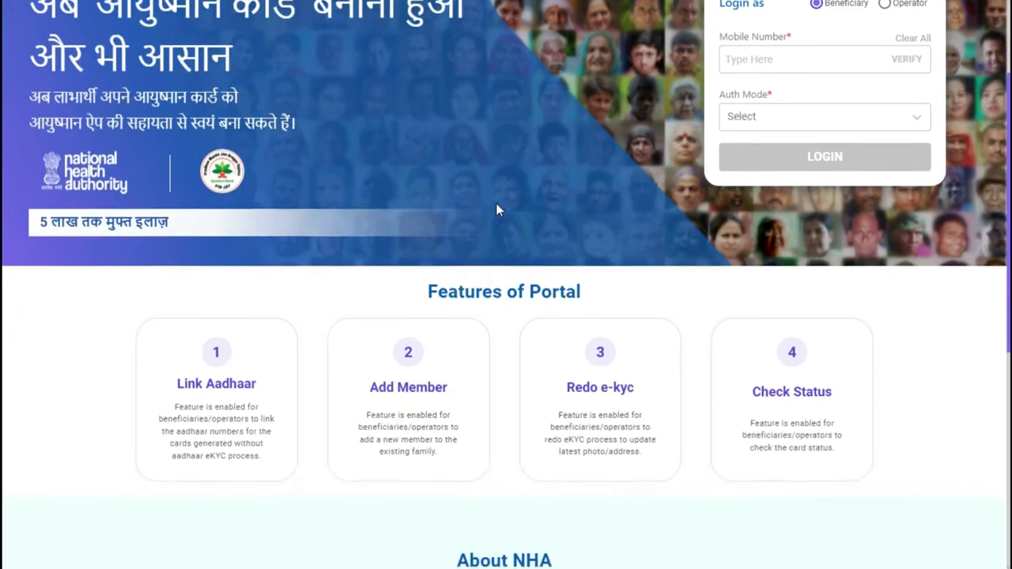
scroll(509, 242, down, 2)
scroll(509, 259, down, 3)
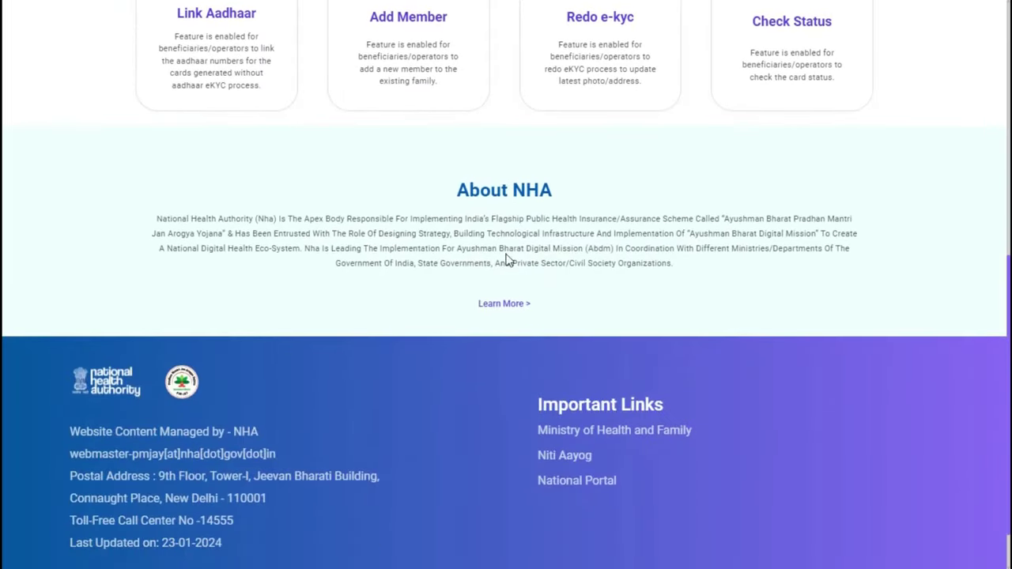
scroll(509, 260, up, 7)
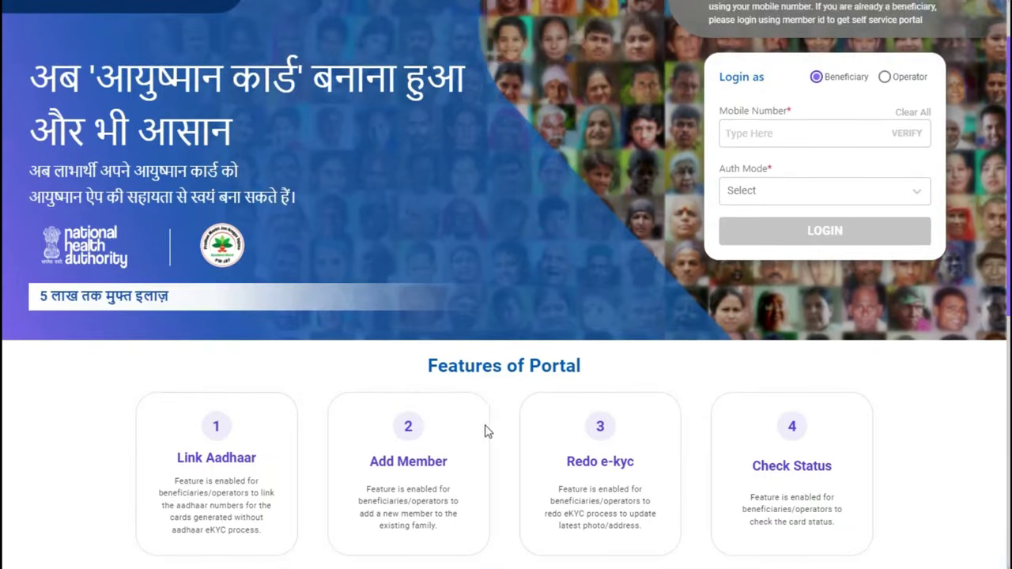
scroll(504, 405, down, 1)
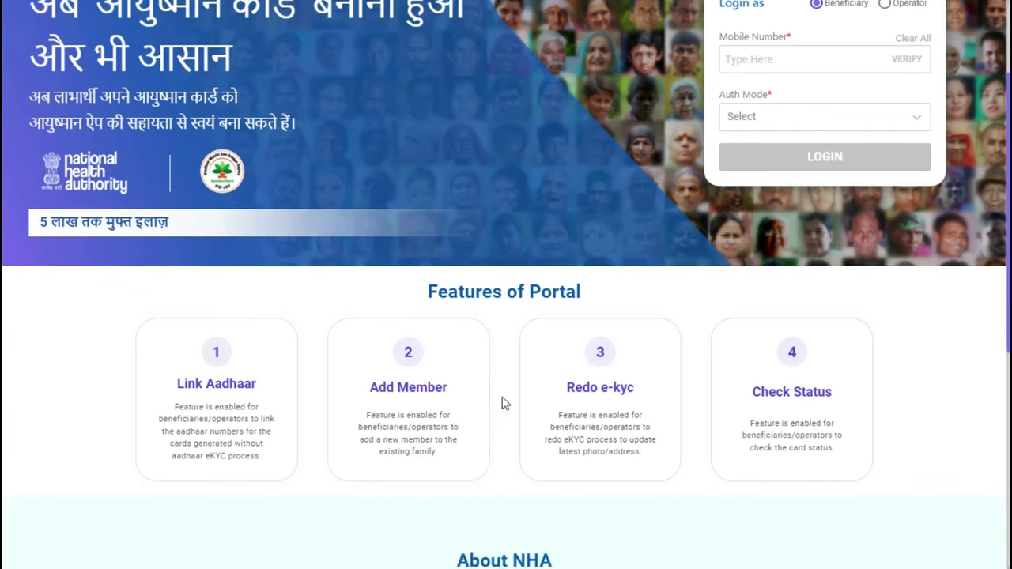
scroll(503, 403, up, 2)
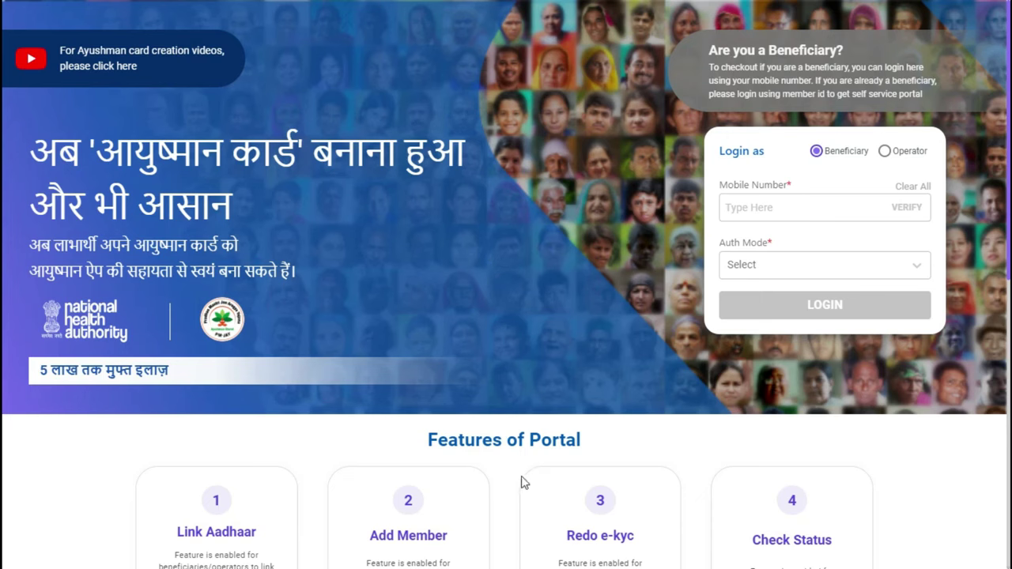
scroll(522, 507, down, 3)
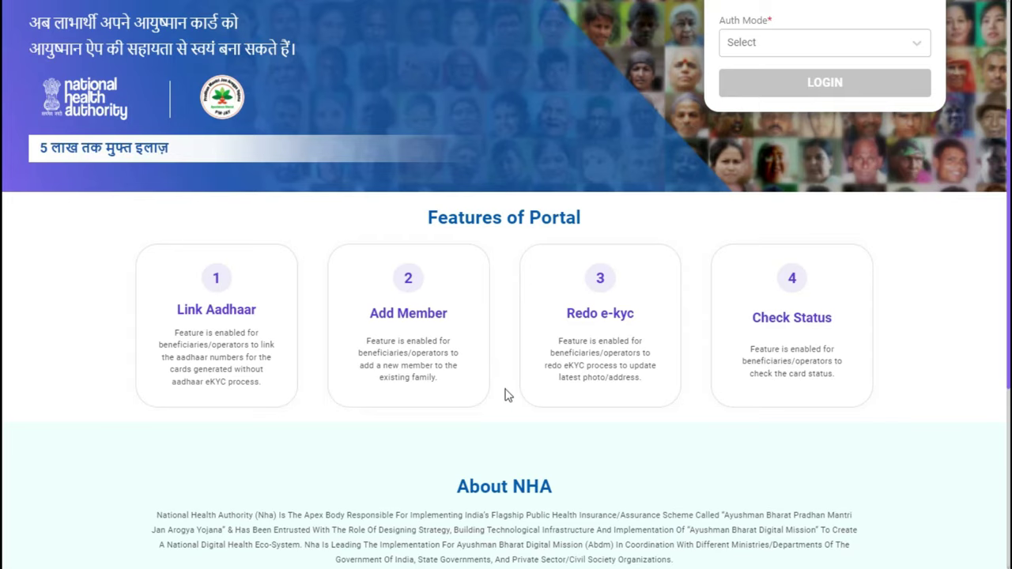
scroll(506, 396, up, 1)
scroll(506, 394, up, 2)
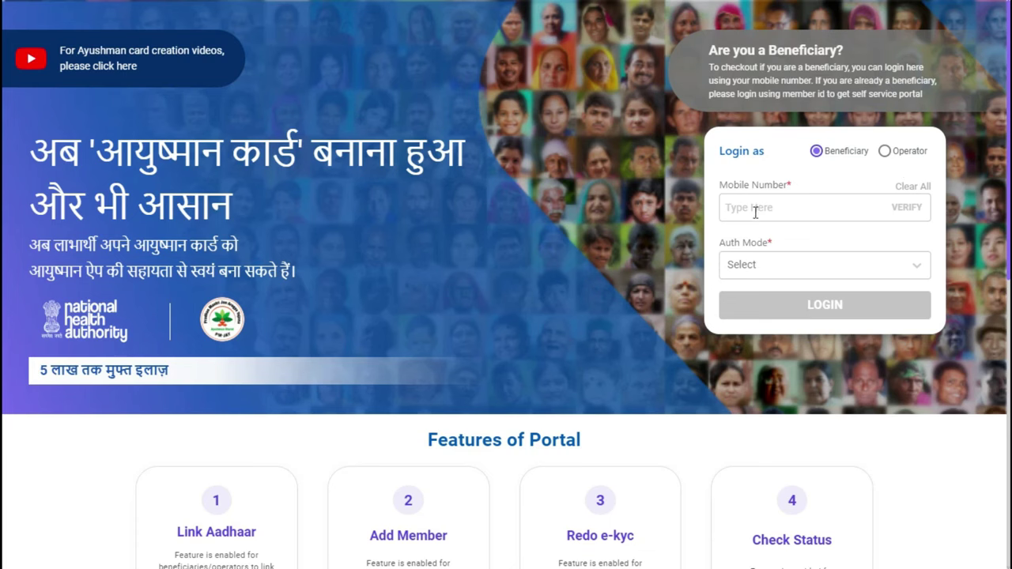
scroll(790, 209, down, 1)
scroll(624, 241, down, 1)
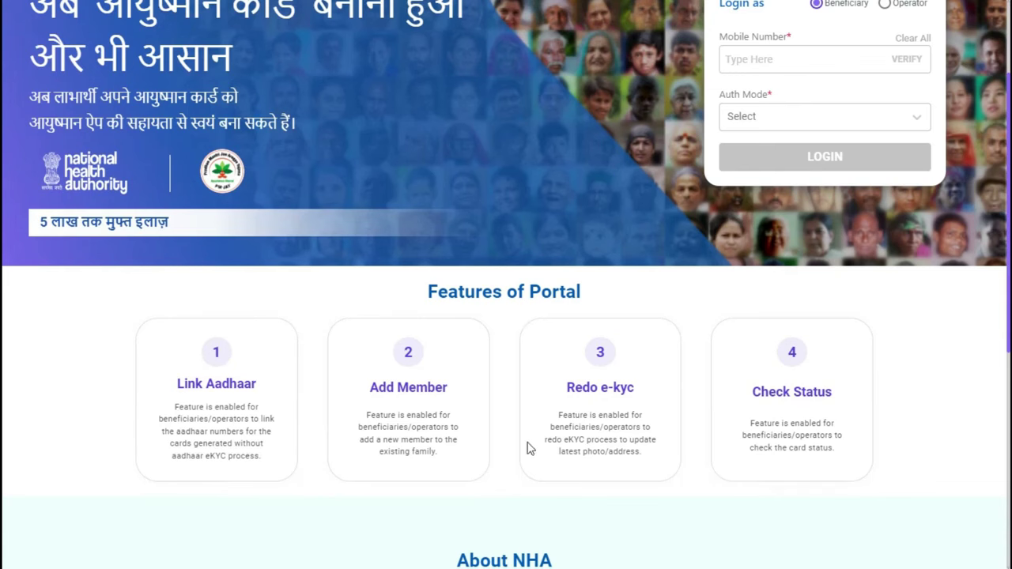
scroll(764, 270, up, 1)
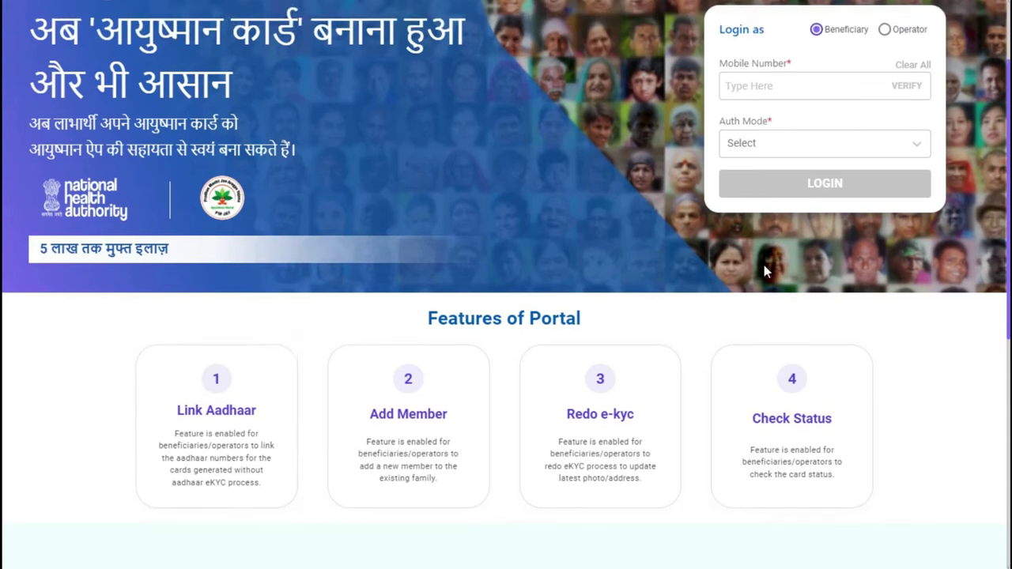
scroll(763, 270, up, 2)
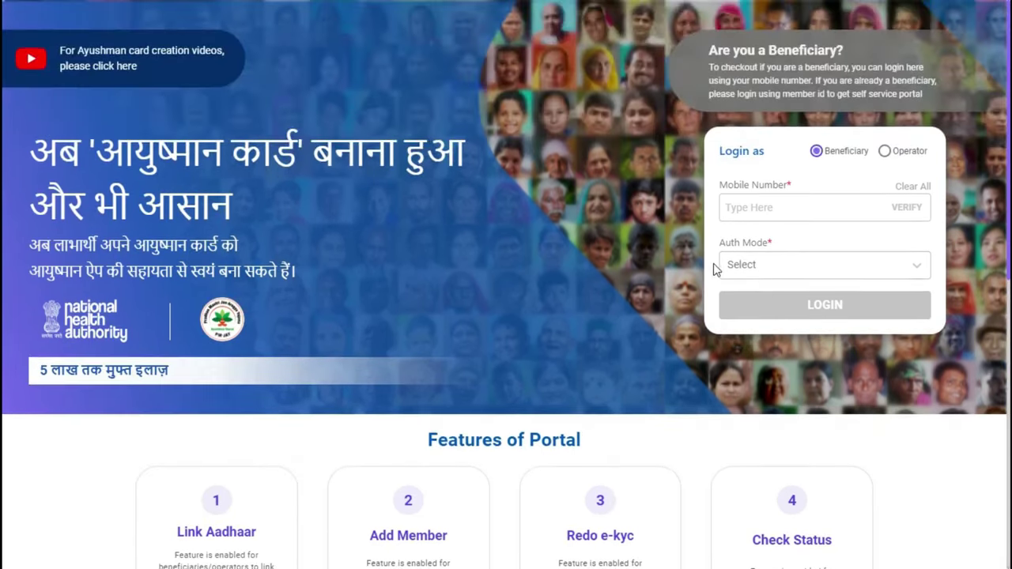
click(884, 152)
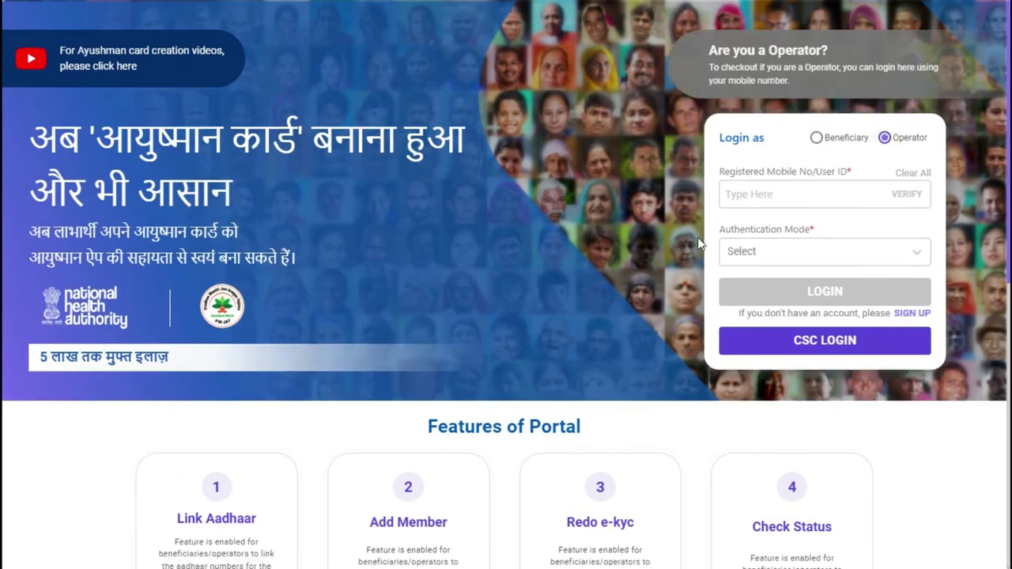
Go to the User Management Portal sign-up page for operator accounts.
scroll(522, 396, down, 1)
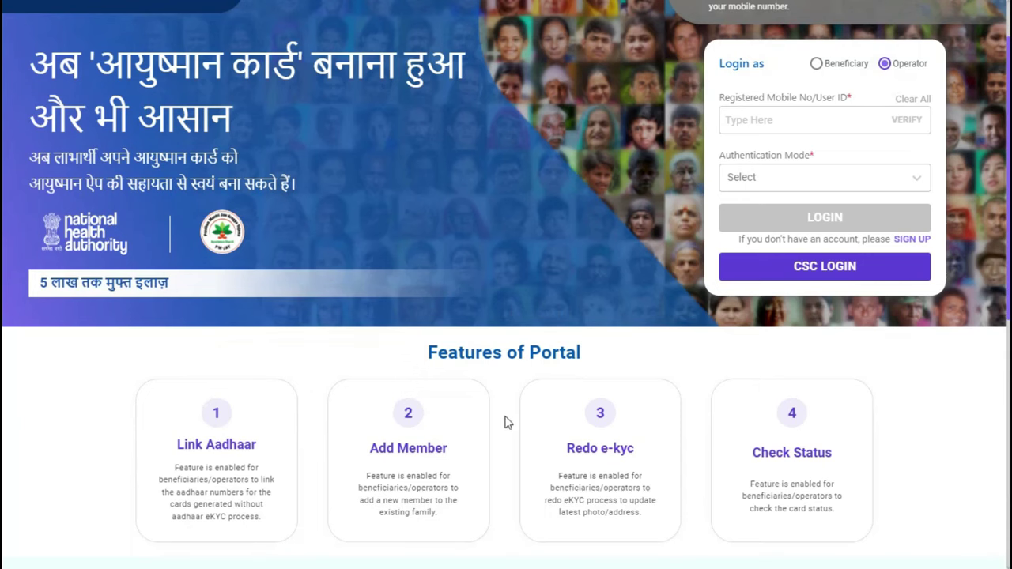
scroll(507, 423, down, 4)
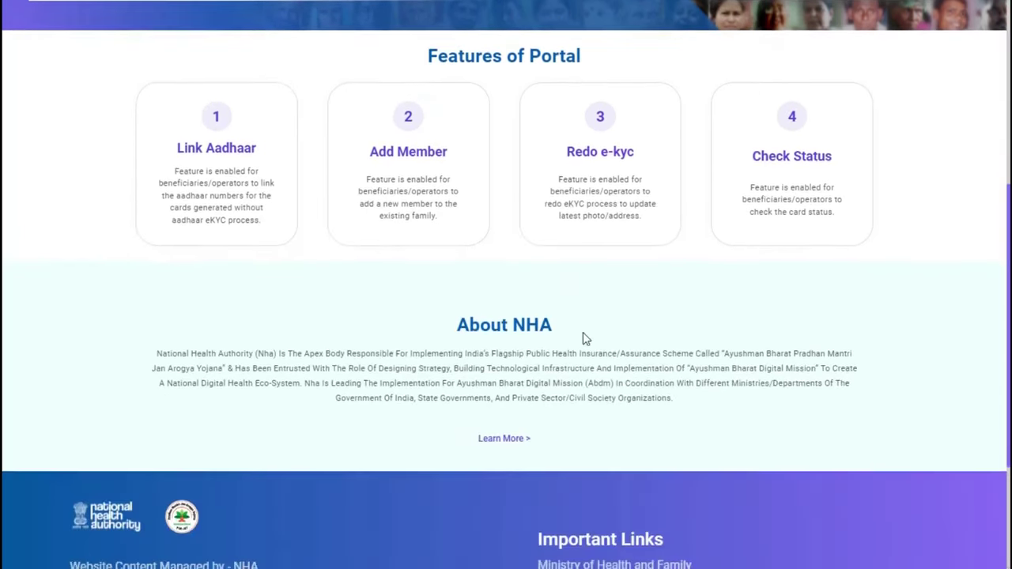
scroll(573, 332, up, 5)
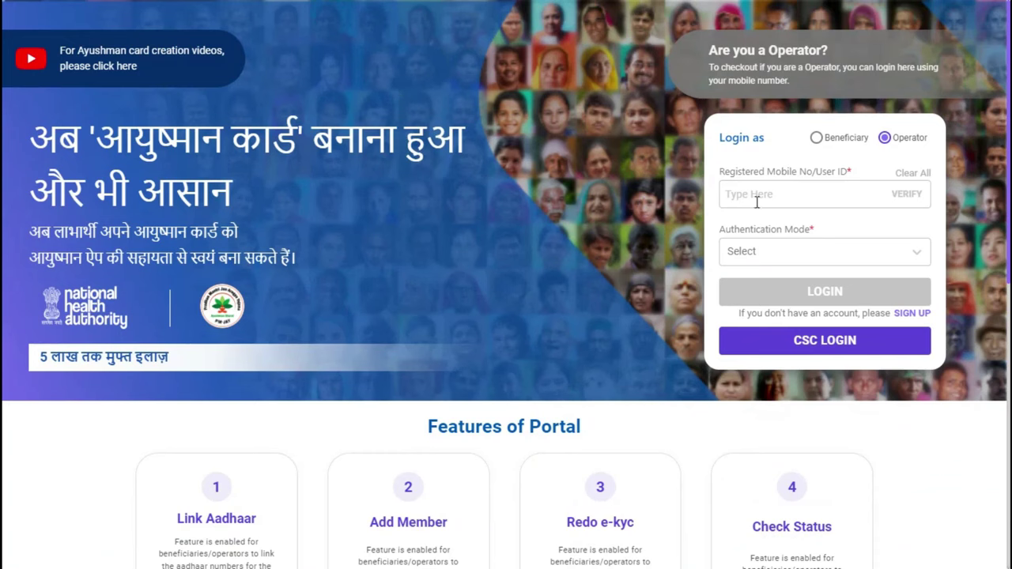
click(911, 314)
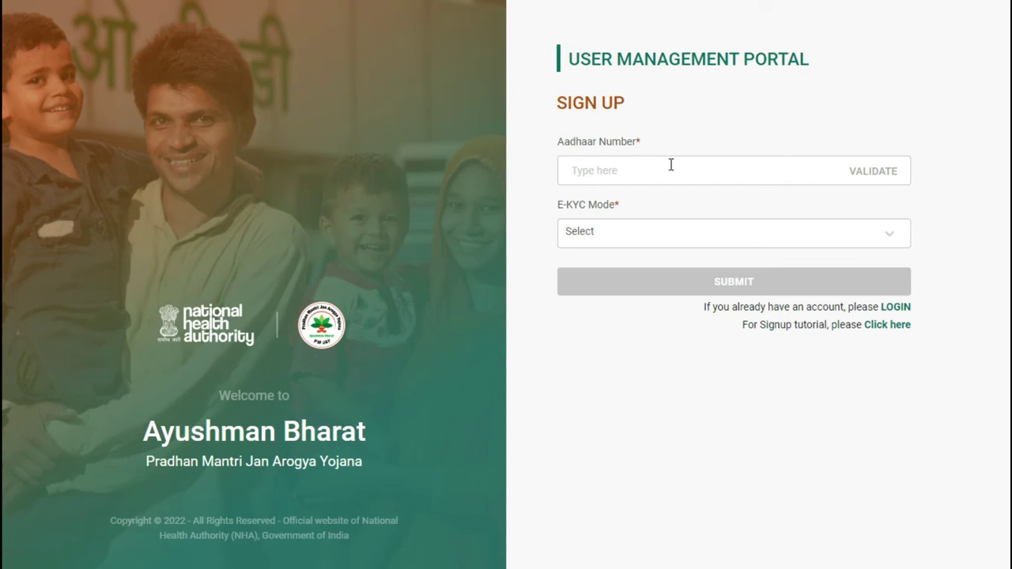
Enter the operator's Aadhaar number and validate it.
click(665, 169)
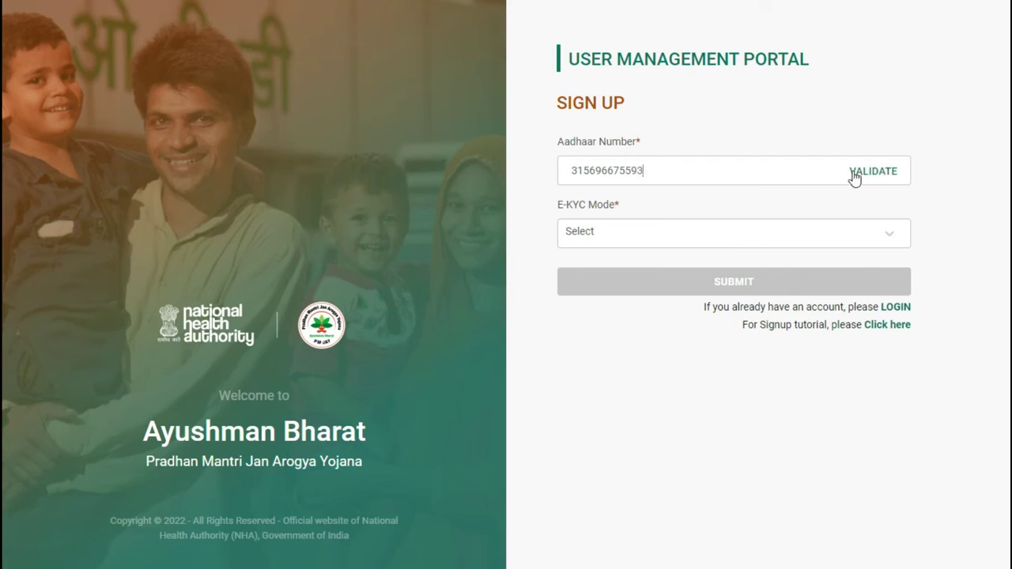
click(854, 176)
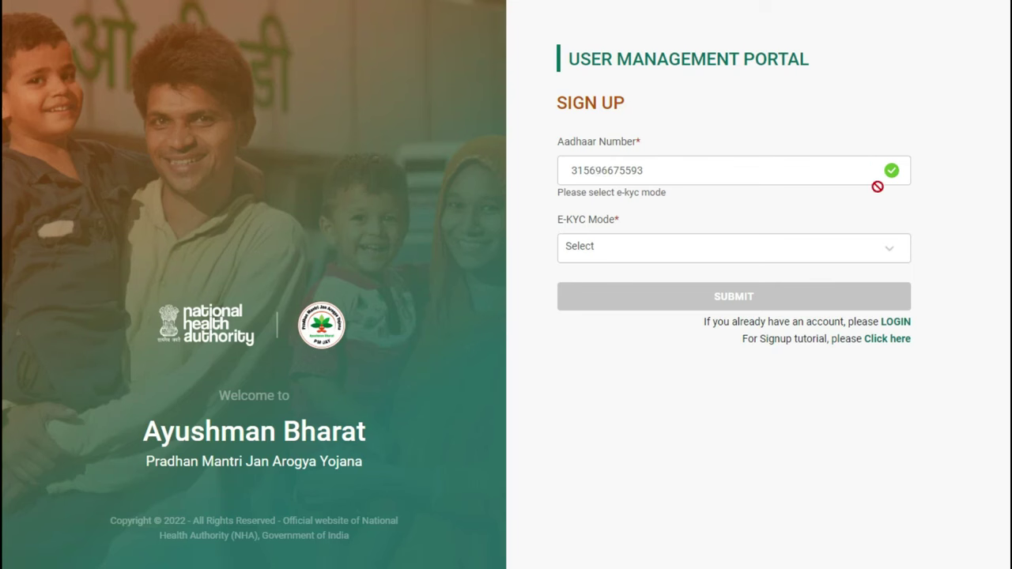
Choose Aadhaar OTP as e-KYC mode, accept the consent so the OTP is sent, and enter it.
click(592, 252)
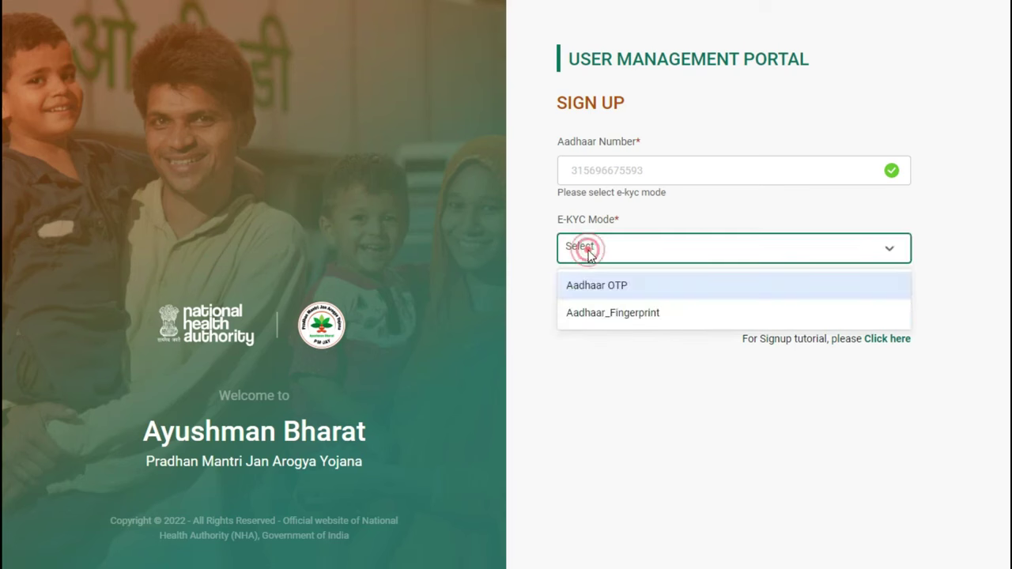
click(610, 294)
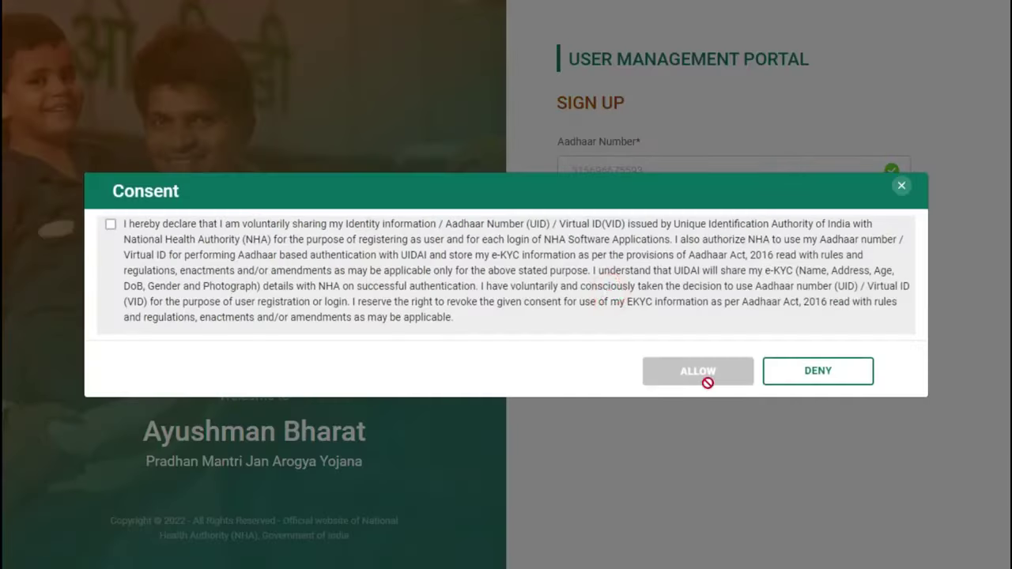
click(111, 226)
click(678, 370)
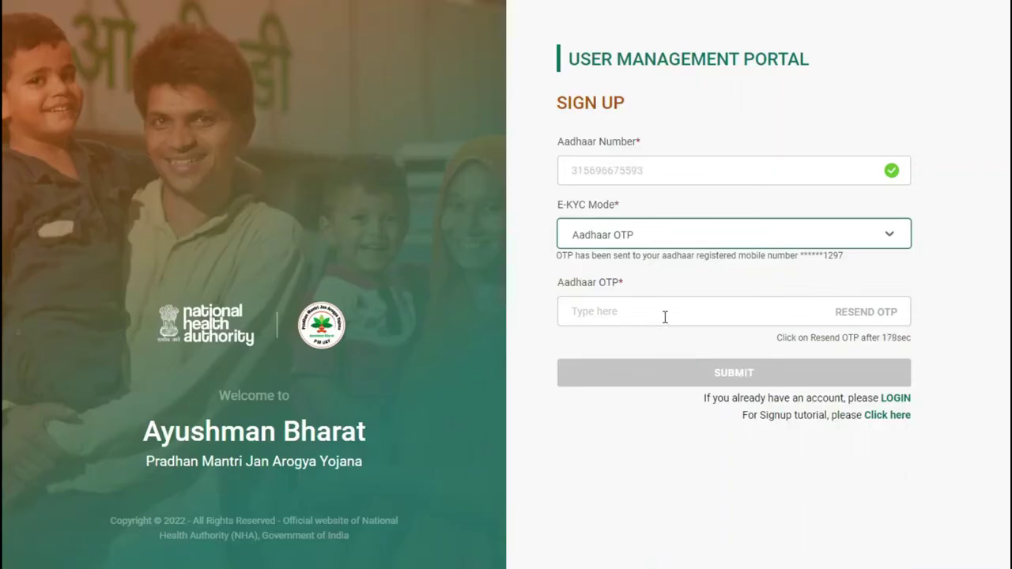
click(665, 316)
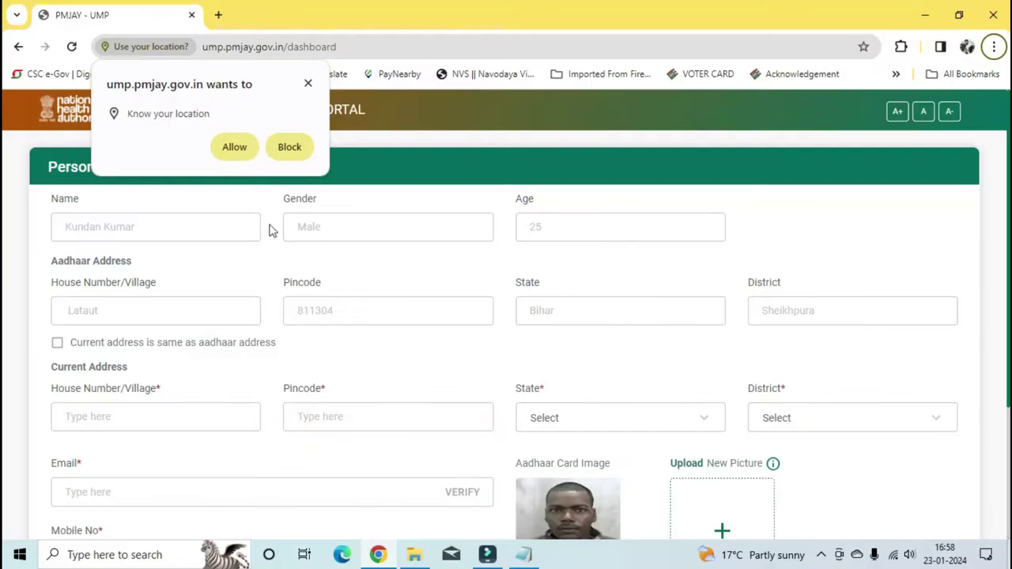
click(234, 149)
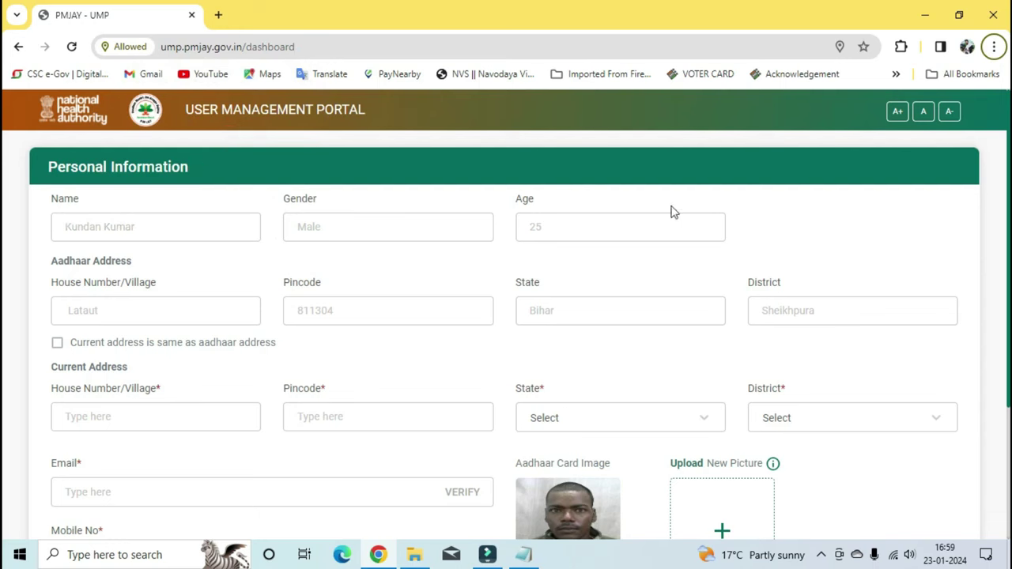
scroll(246, 357, down, 1)
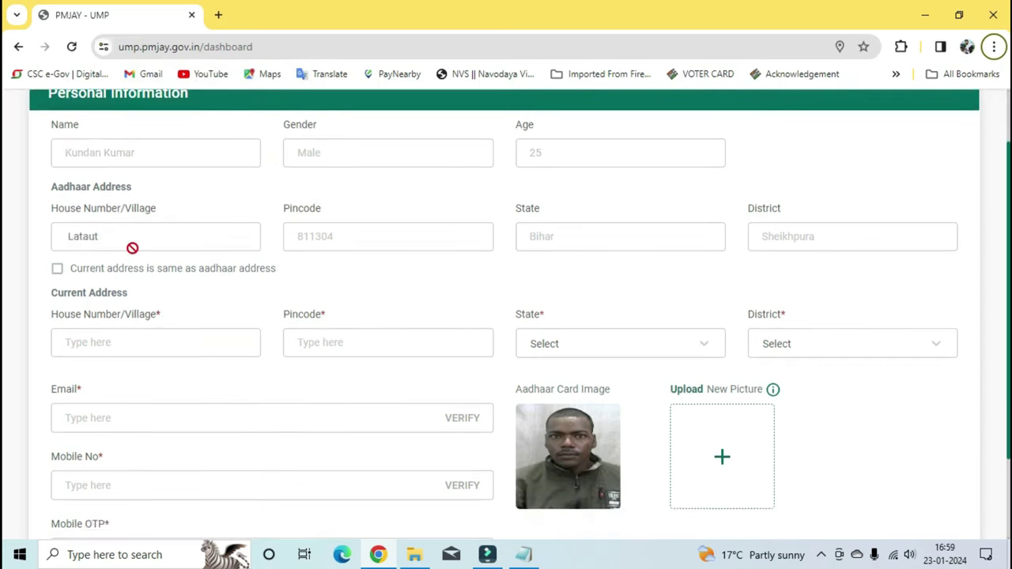
scroll(32, 202, up, 1)
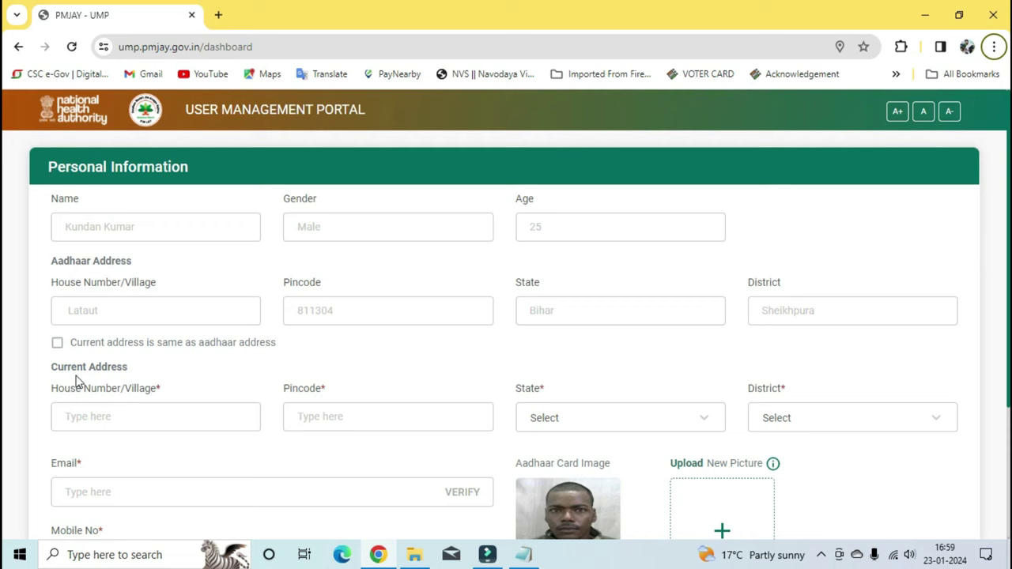
scroll(201, 465, down, 1)
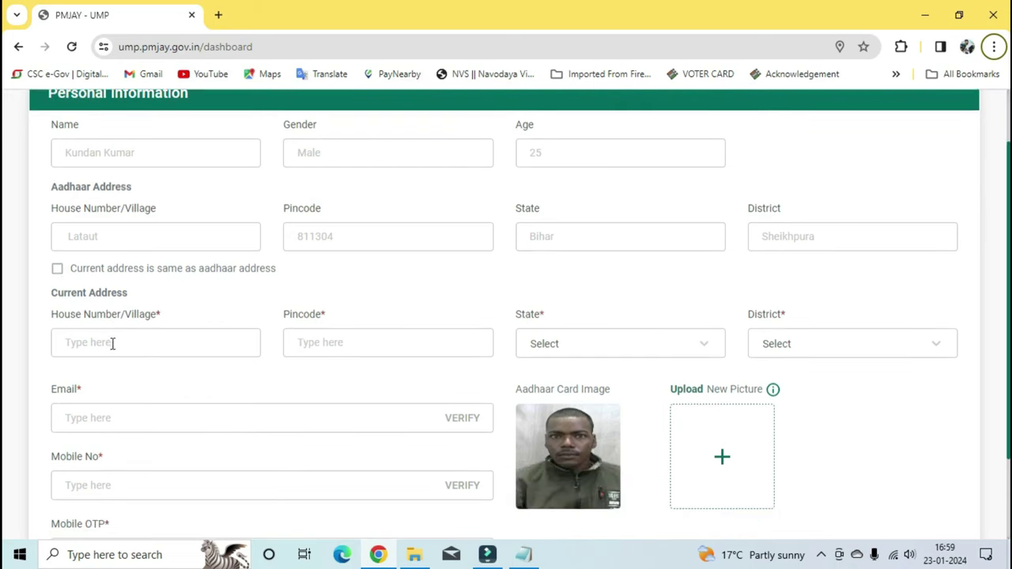
click(58, 269)
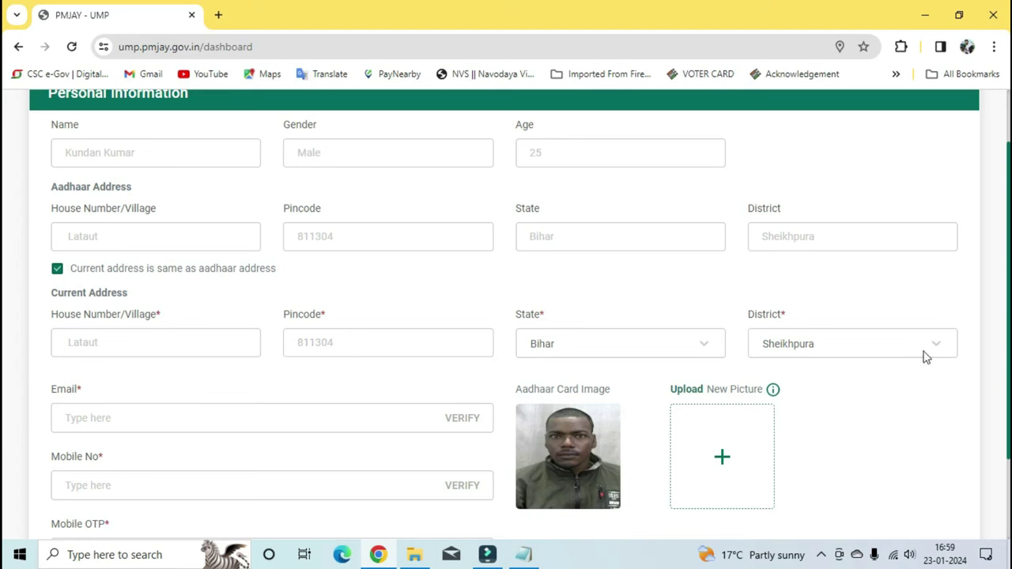
scroll(218, 379, down, 1)
Enter the operator's e-mail address and send its verification link.
click(222, 346)
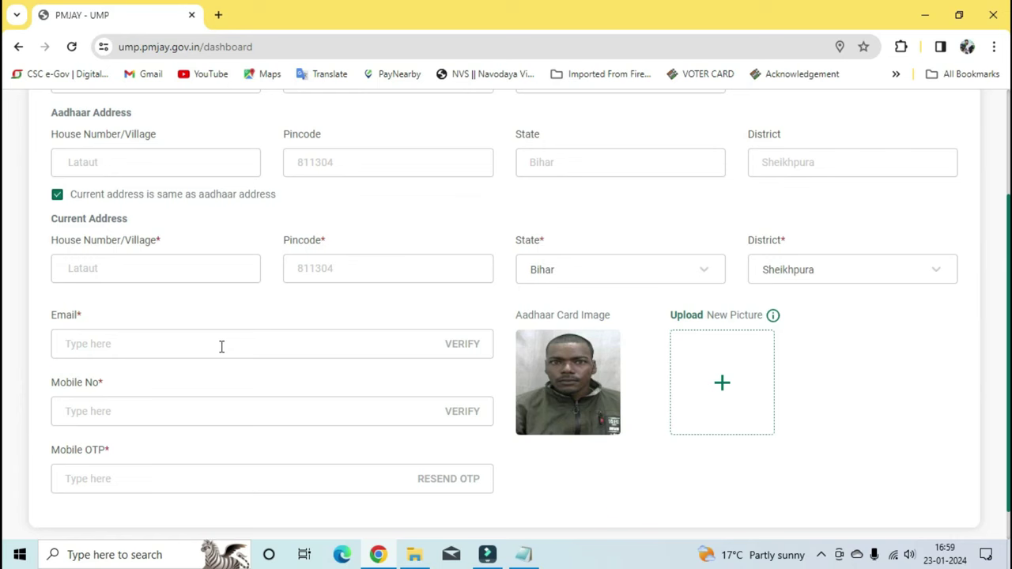
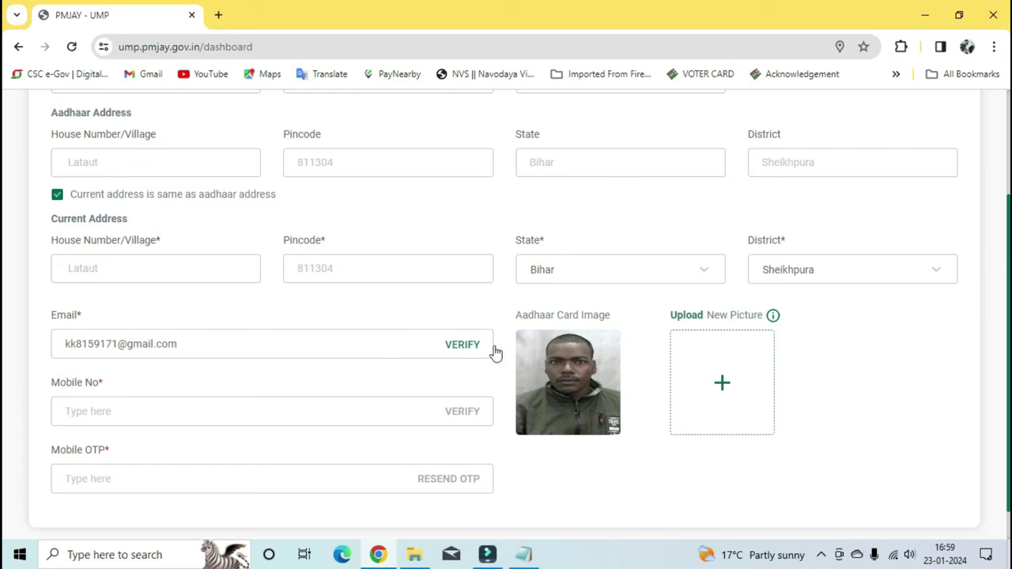
click(464, 346)
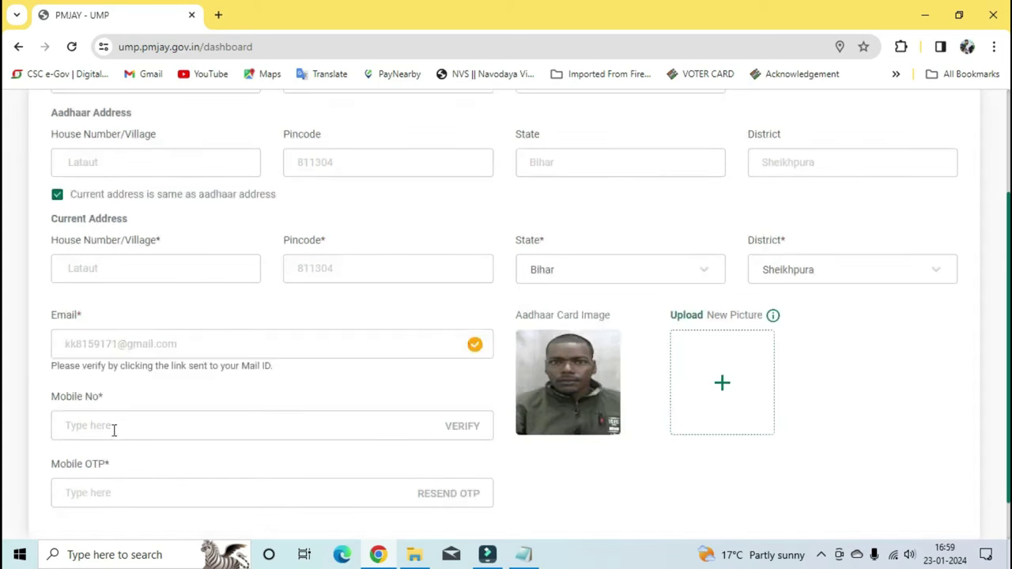
Enter the operator's mobile number and verify it with the received OTP.
click(114, 431)
click(456, 431)
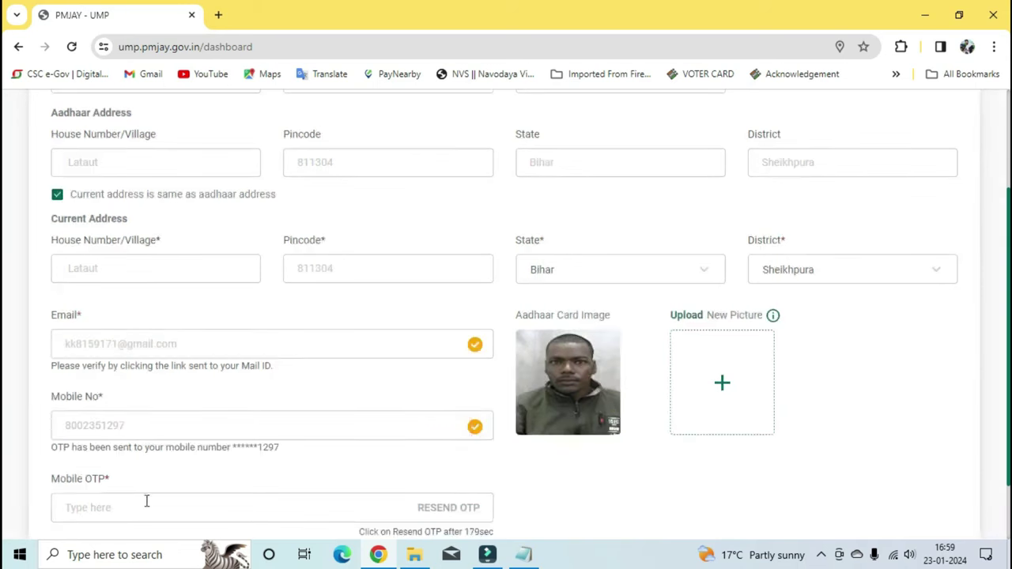
scroll(139, 500, down, 1)
click(129, 428)
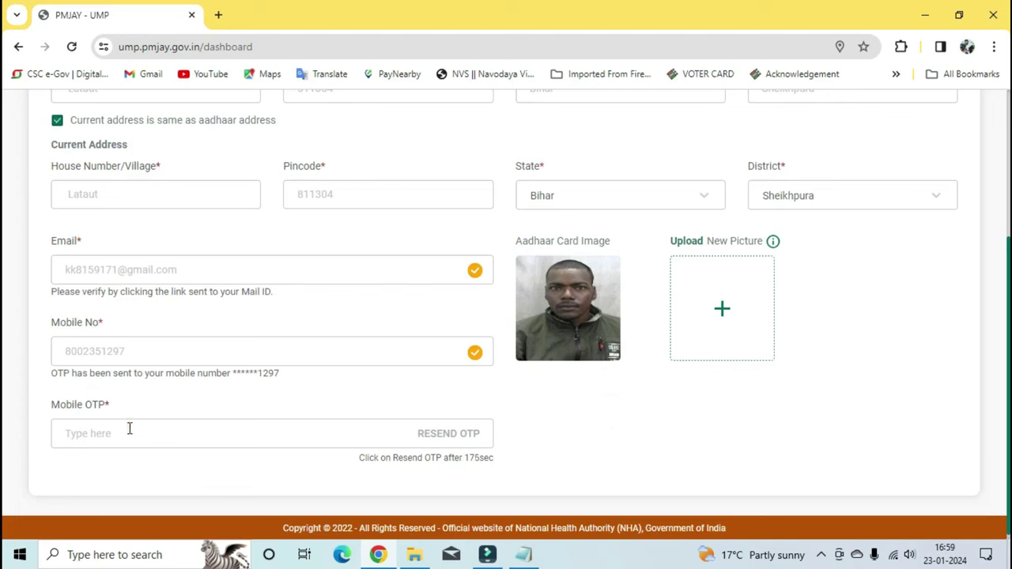
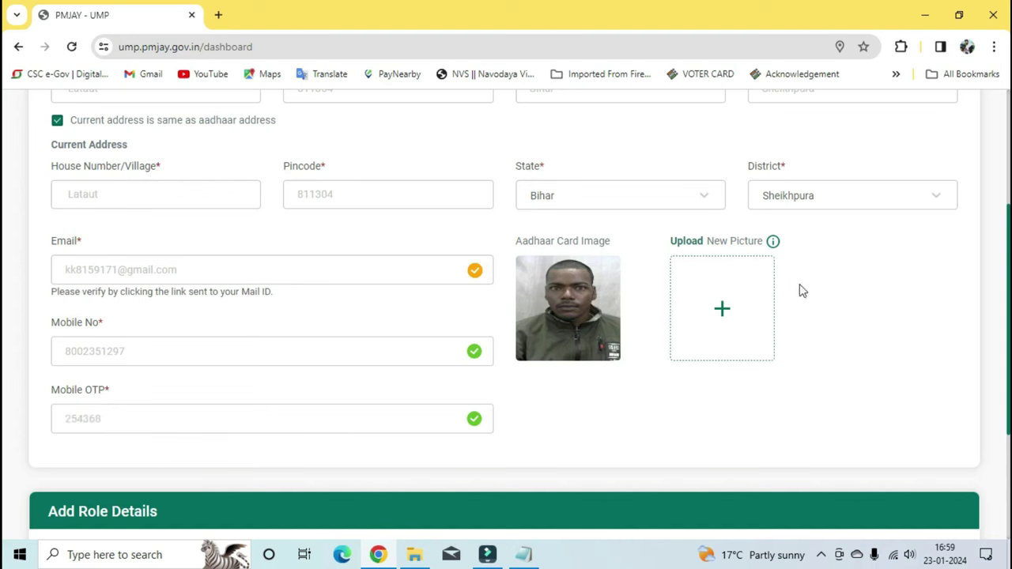
click(722, 301)
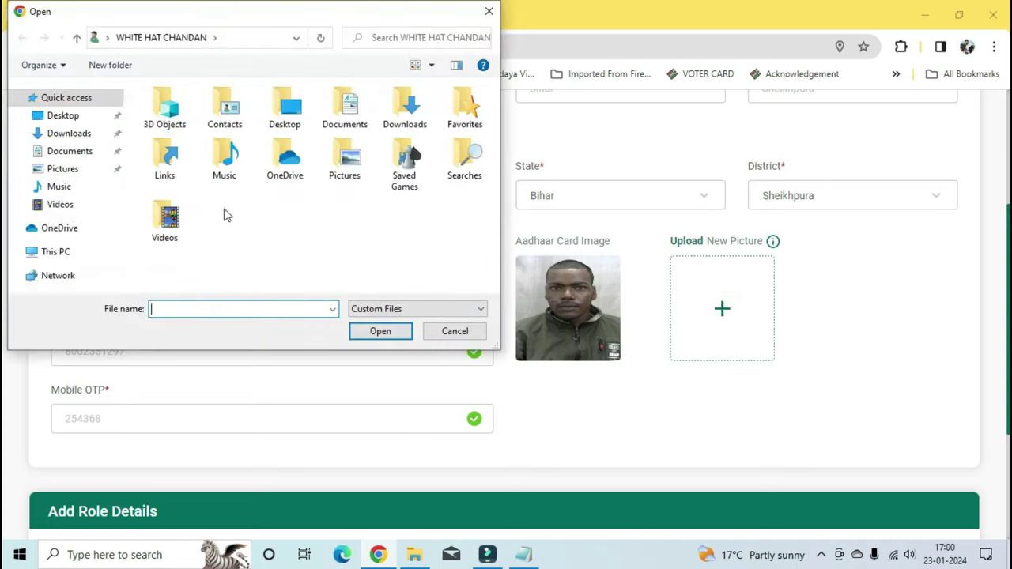
click(62, 115)
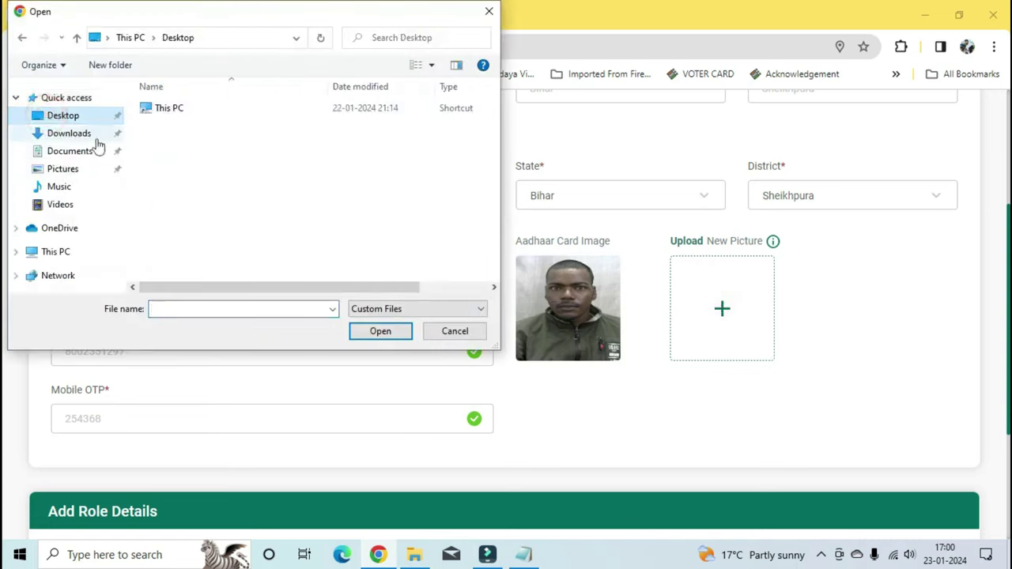
click(437, 331)
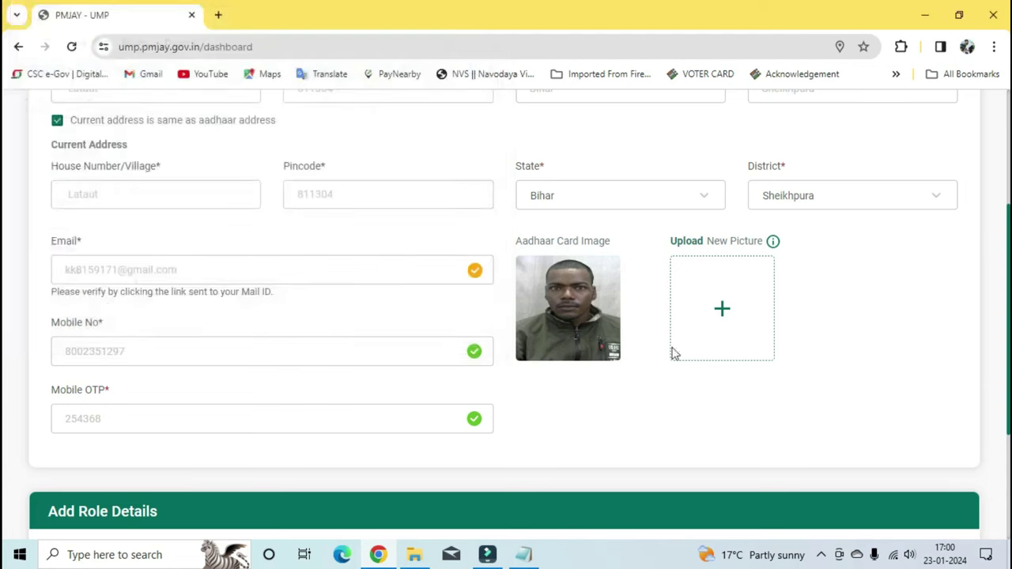
scroll(649, 351, down, 1)
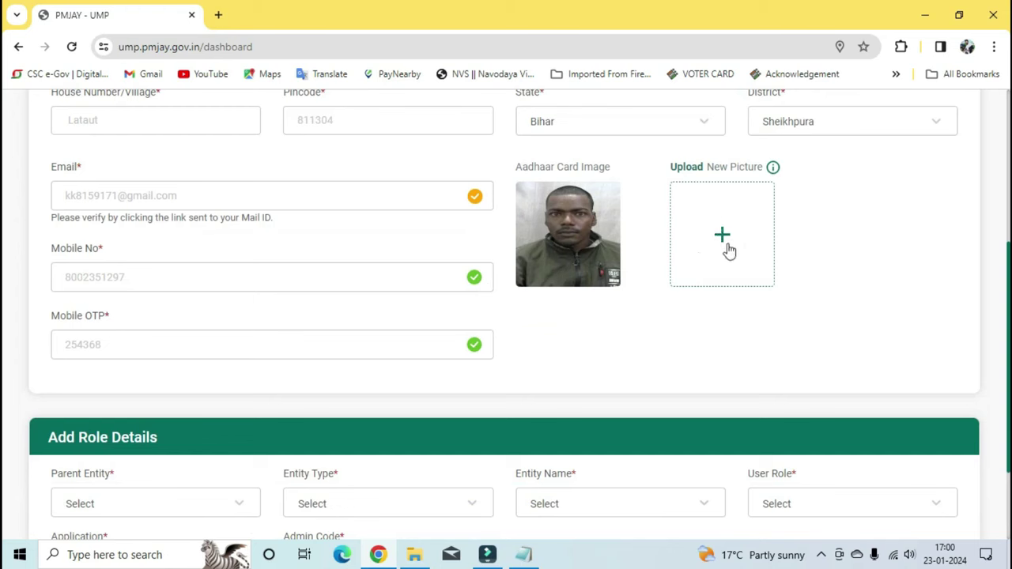
scroll(554, 300, down, 2)
scroll(260, 312, up, 2)
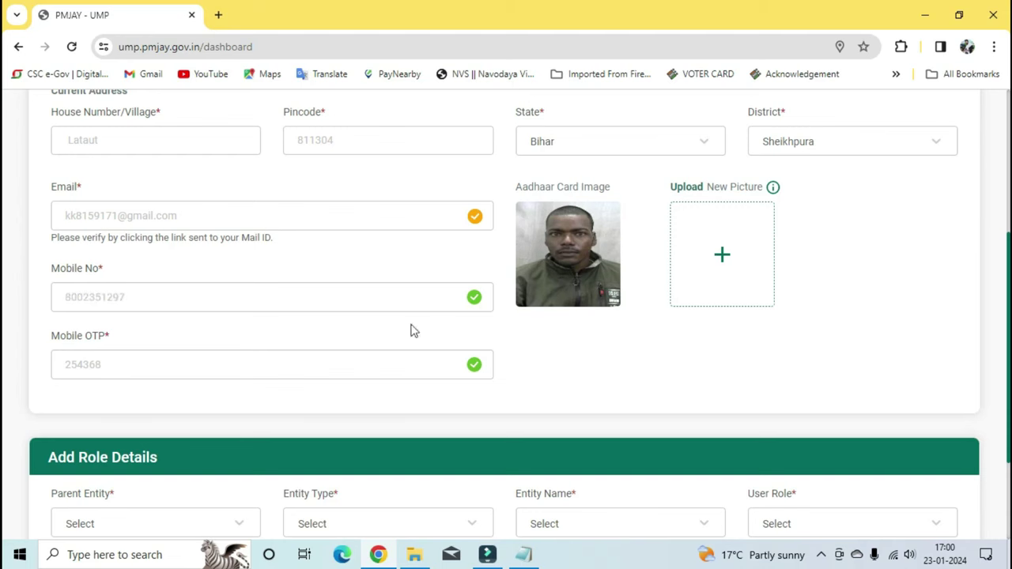
scroll(412, 330, down, 3)
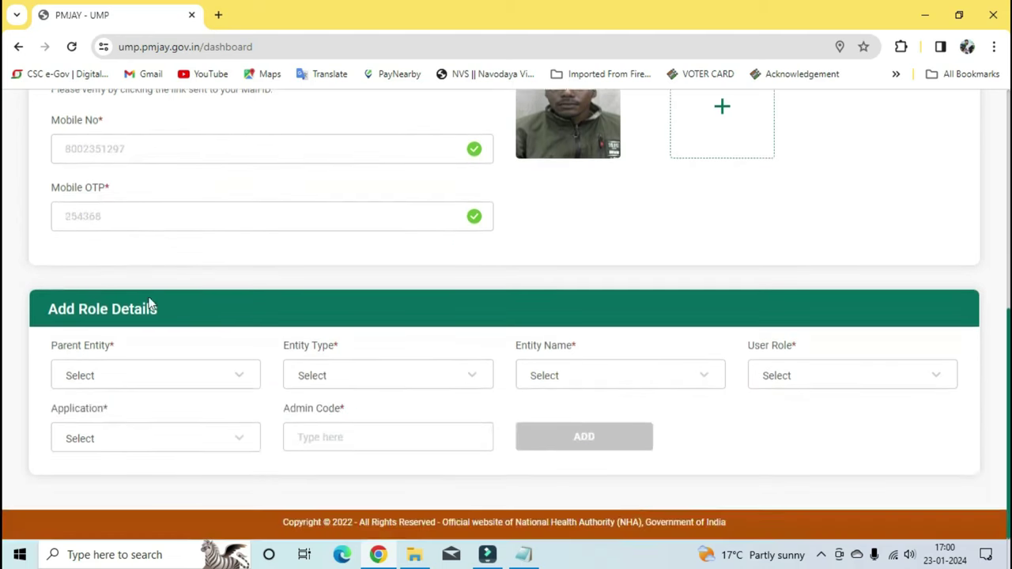
Choose SHA Bihar from the Parent Entity list in Add Role Details.
click(79, 373)
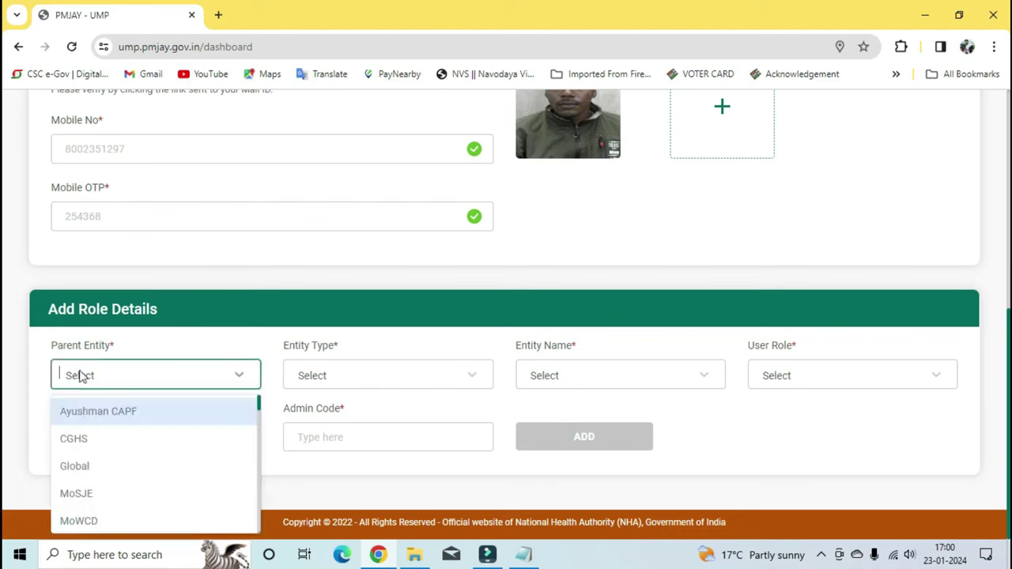
scroll(127, 466, down, 1)
scroll(121, 458, down, 2)
scroll(124, 455, up, 1)
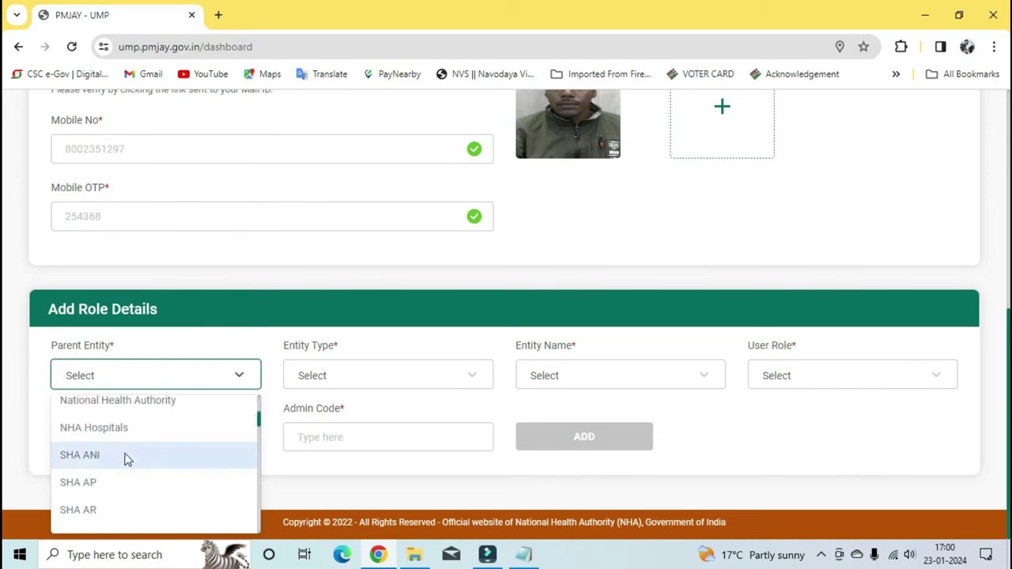
scroll(126, 455, down, 1)
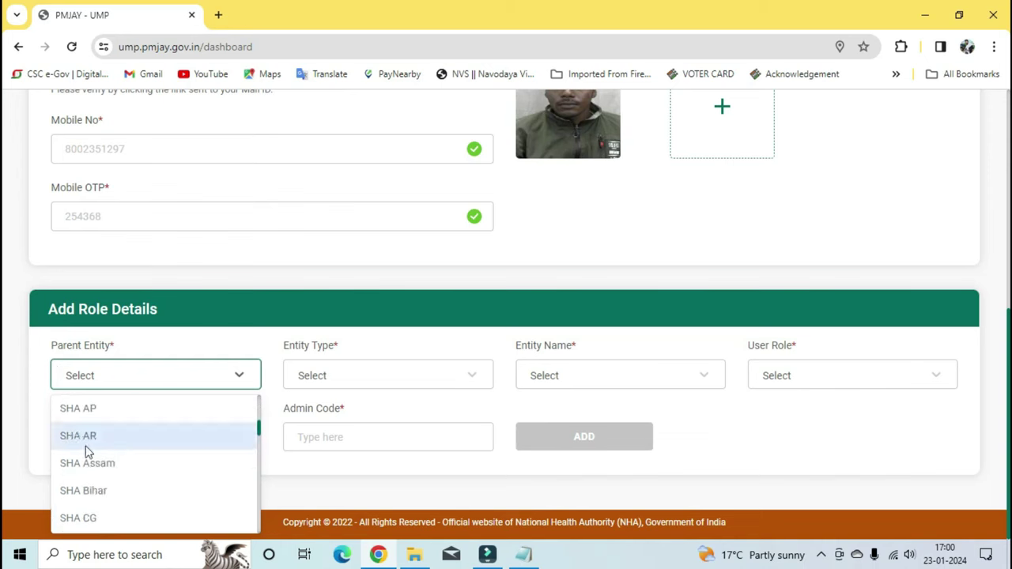
click(75, 494)
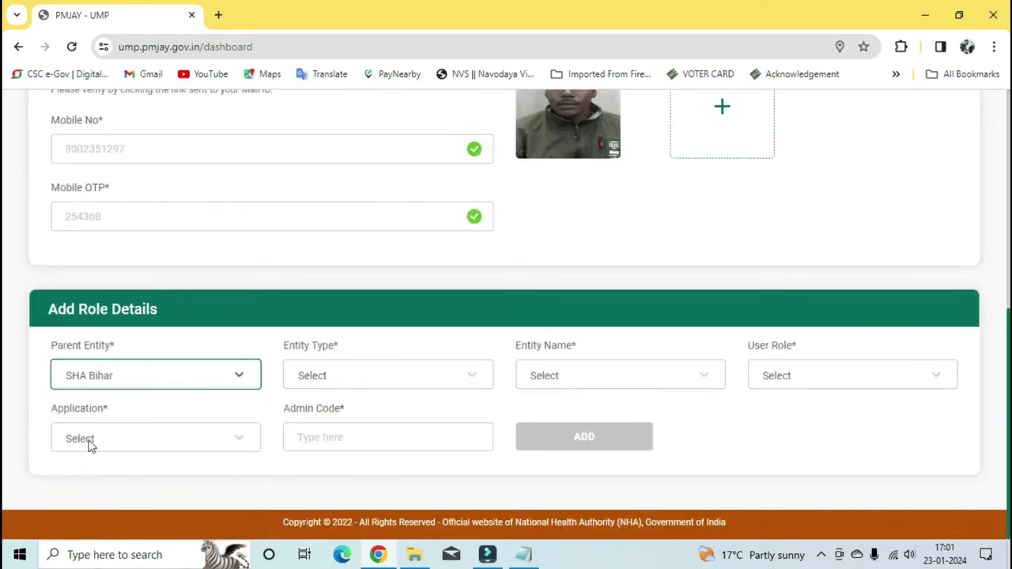
click(313, 382)
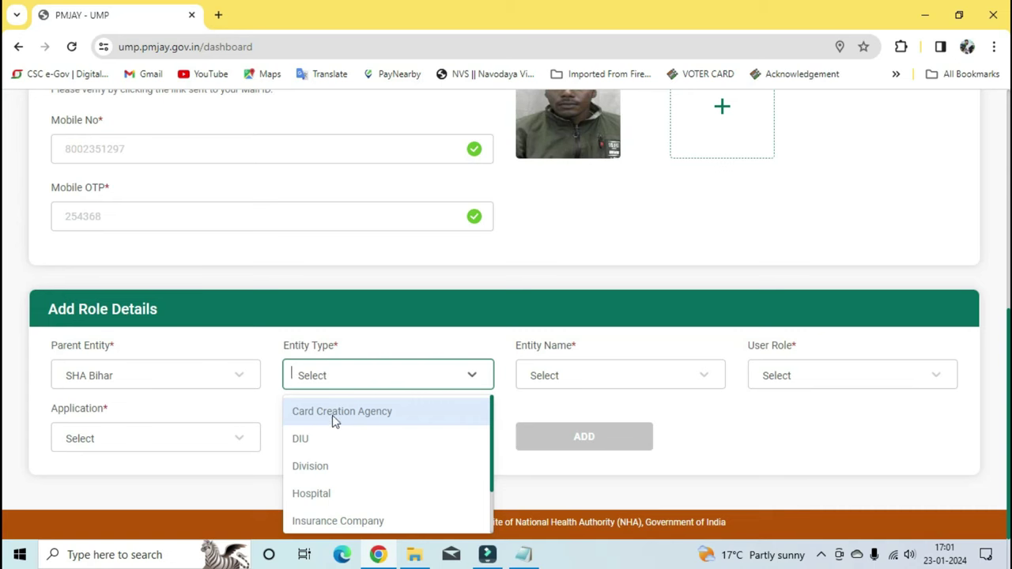
Set Entity Type to Card Creation Agency and Entity Name to CSC.
click(334, 420)
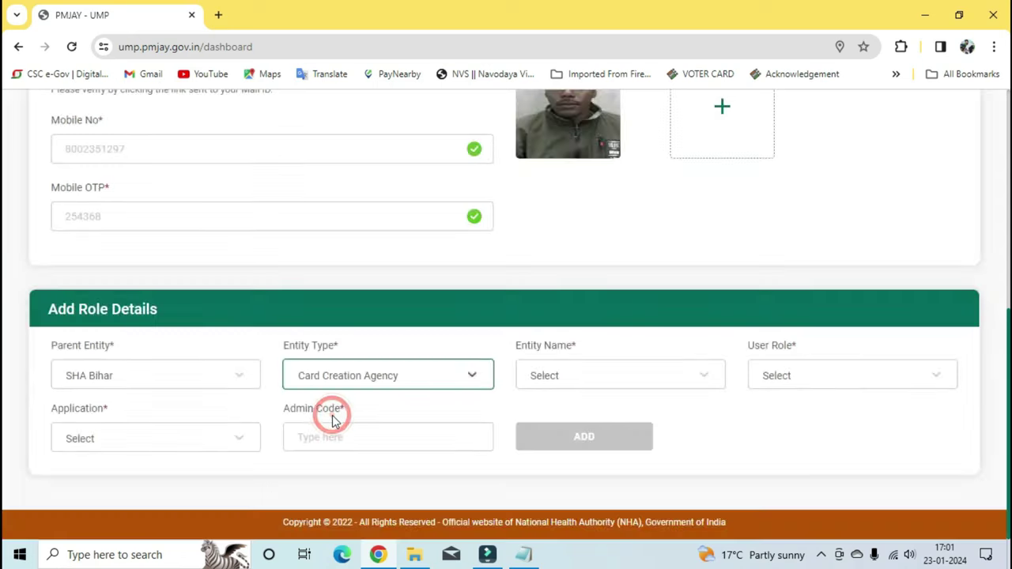
click(565, 380)
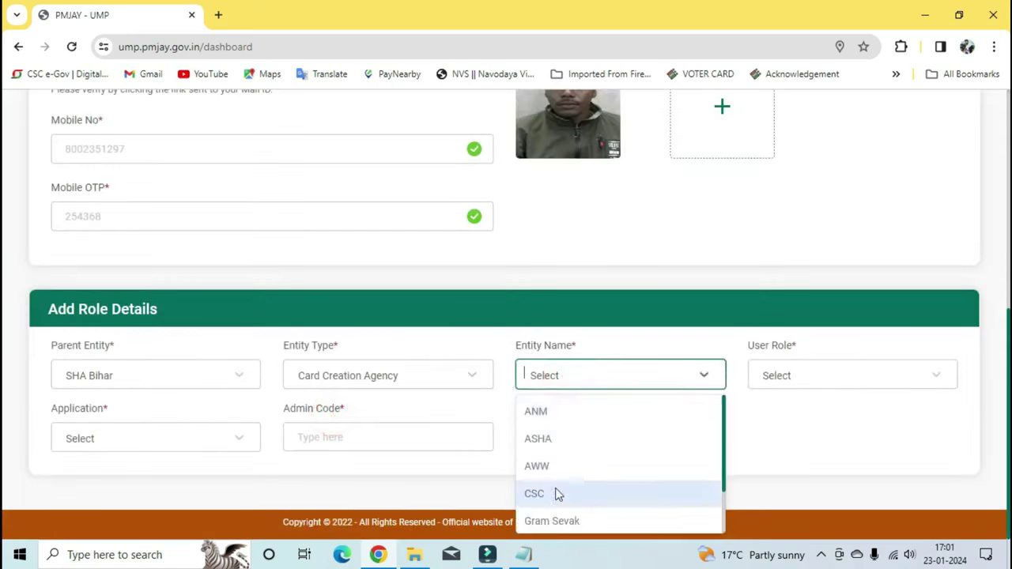
scroll(575, 448, down, 1)
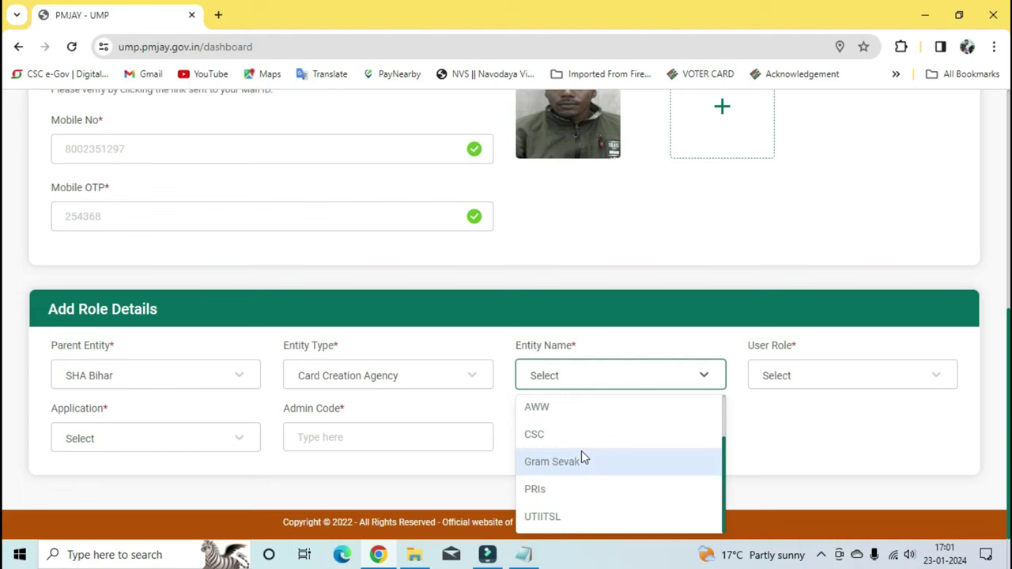
scroll(583, 456, up, 1)
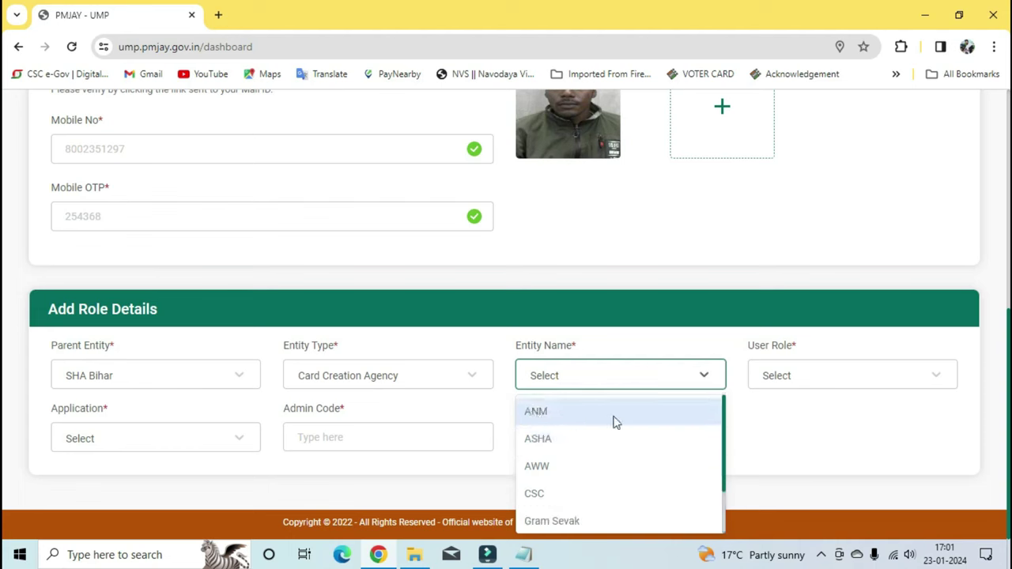
scroll(585, 474, down, 1)
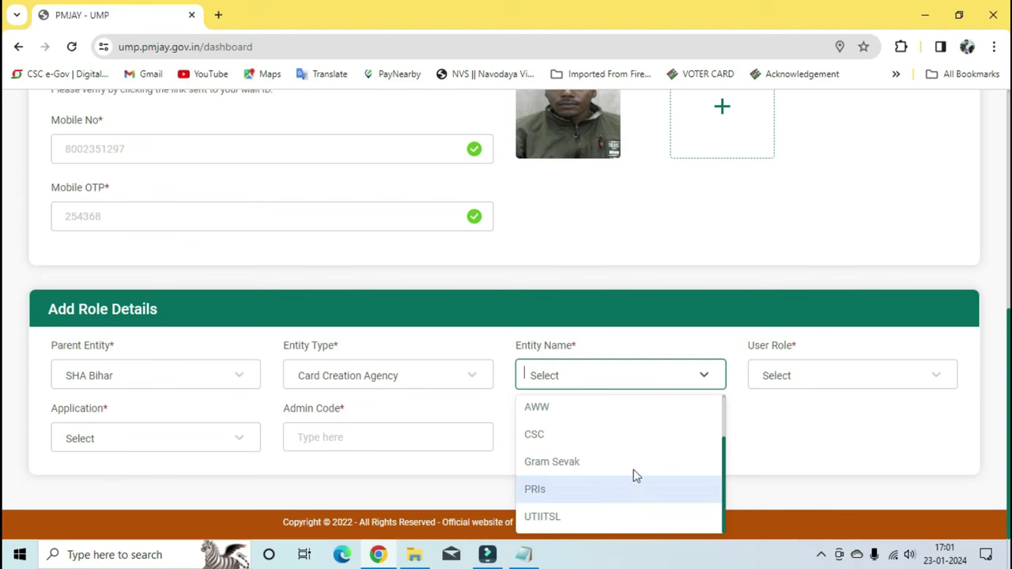
click(535, 443)
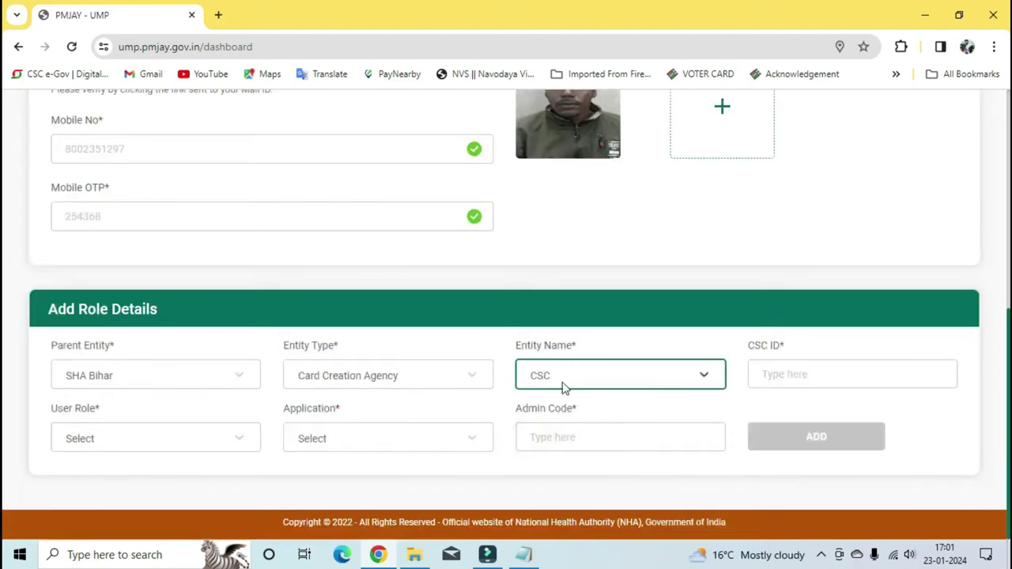
Fill in the operator's CSC ID for the role.
click(772, 376)
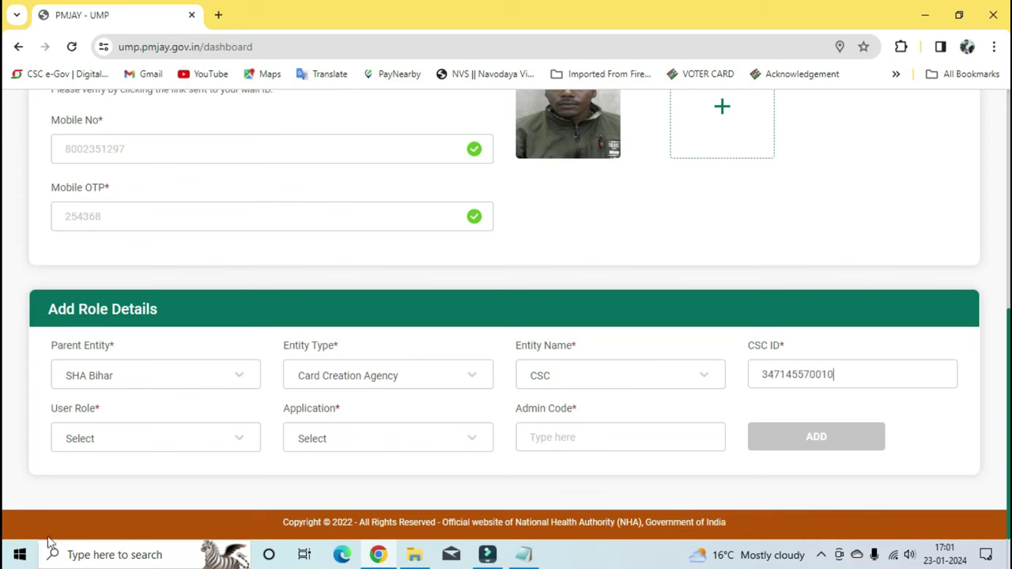
click(103, 439)
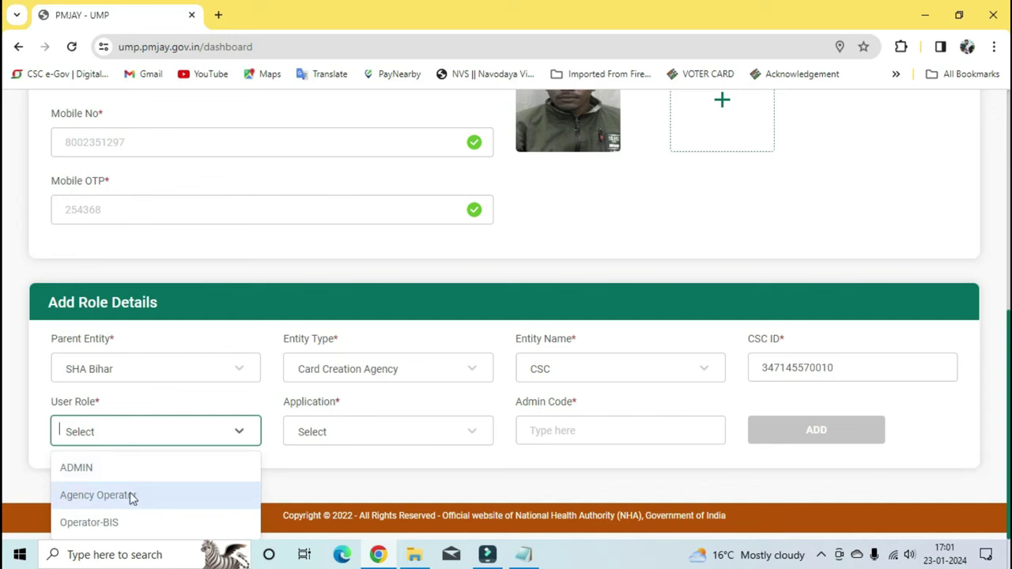
Set User Role to Operator-BIS, Application to BIS, and enter the admin code.
click(101, 525)
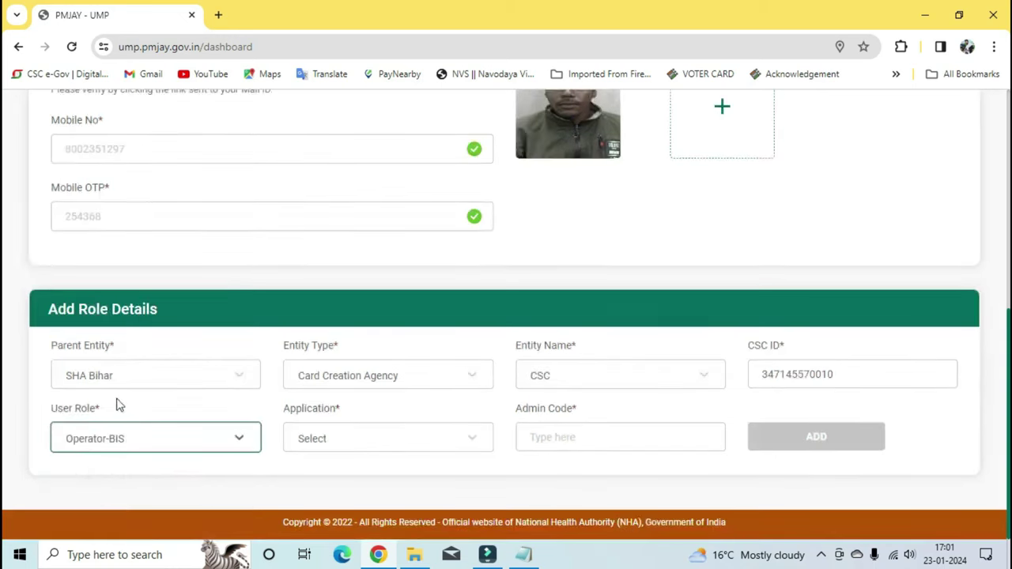
click(365, 441)
click(304, 478)
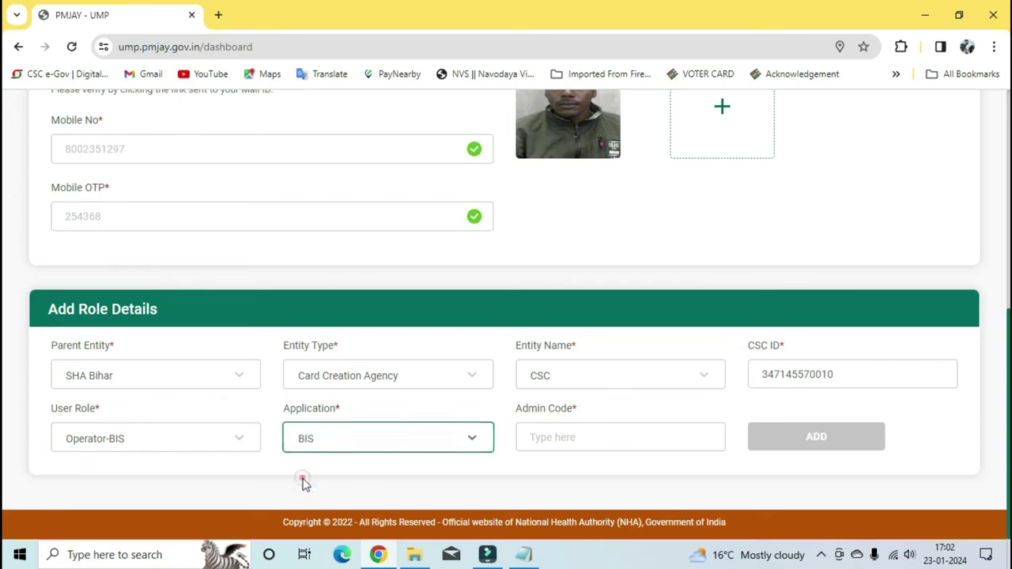
click(568, 439)
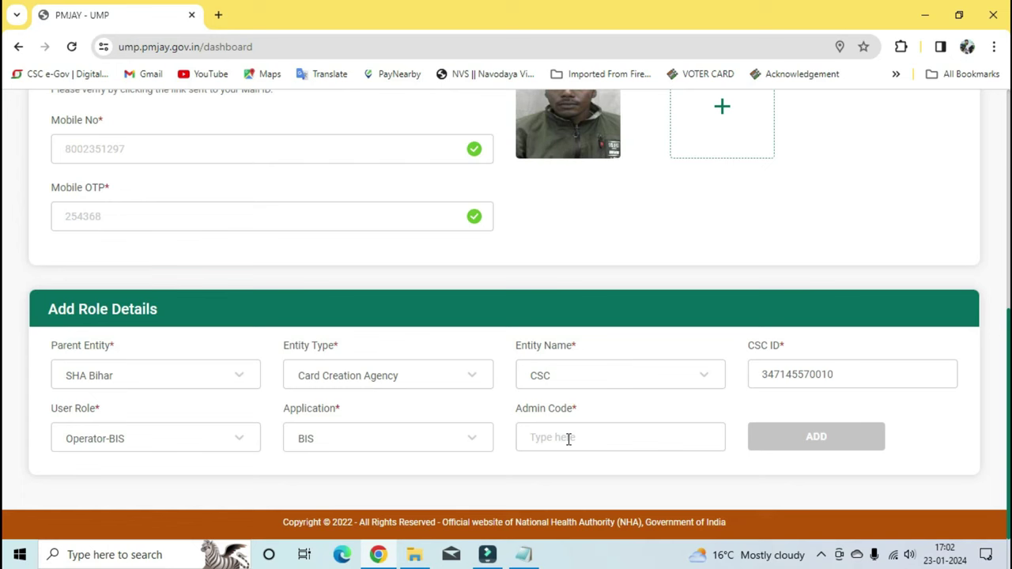
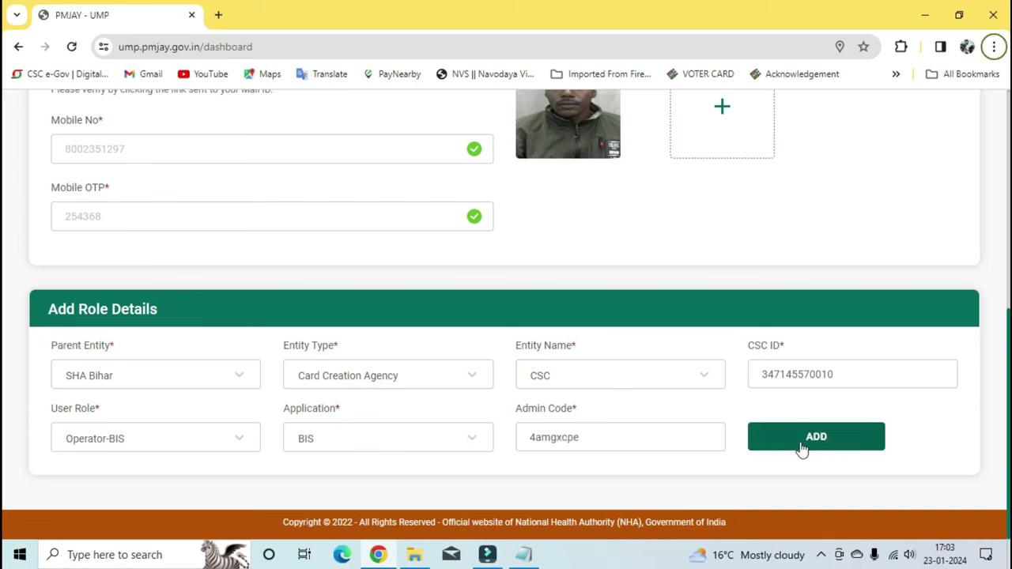
Add the SHA Bihar / CSC / Operator-BIS / BIS role to the roles table.
click(799, 443)
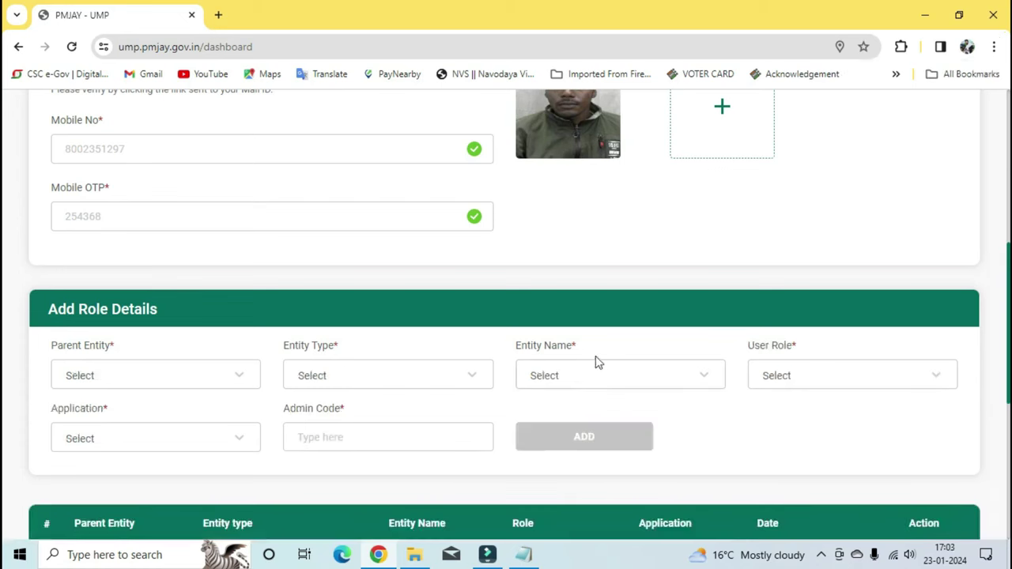
scroll(597, 361, down, 5)
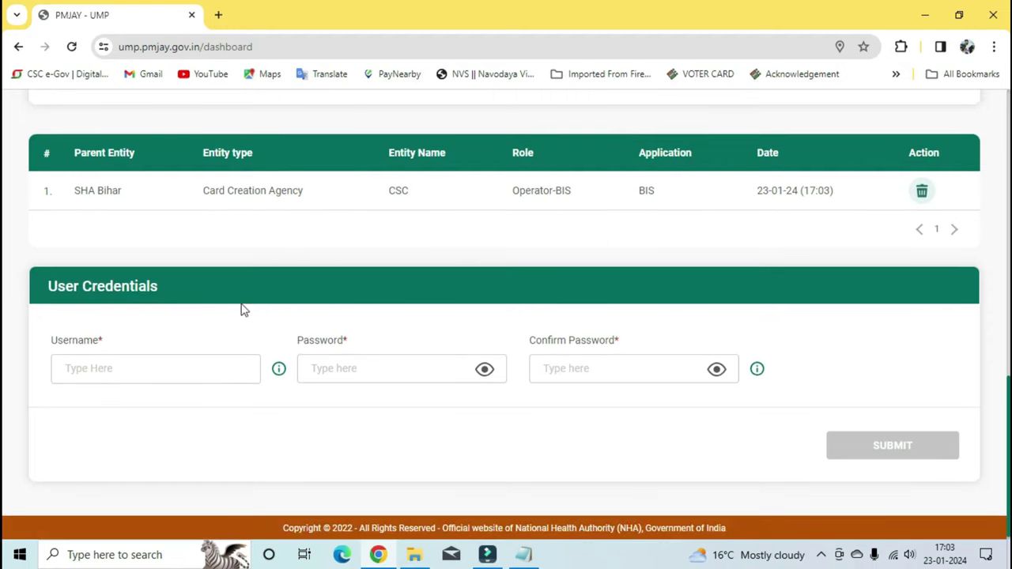
click(127, 371)
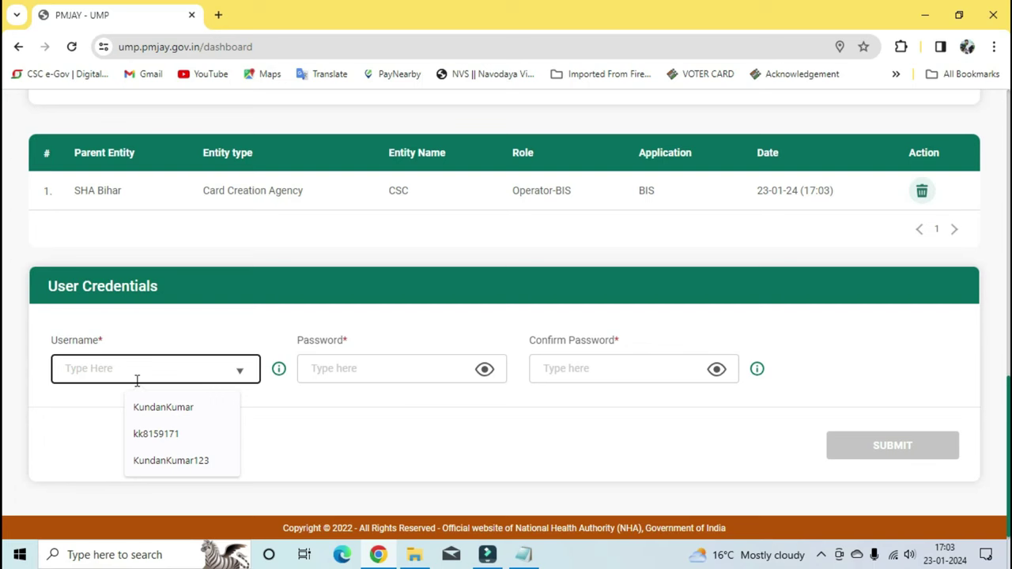
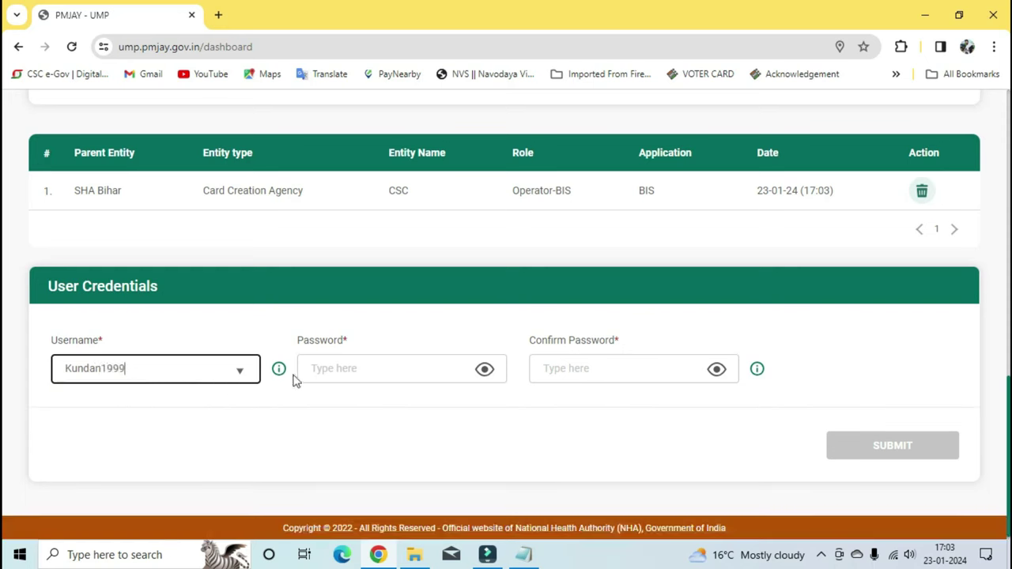
Enter the account username and an initial password.
click(329, 372)
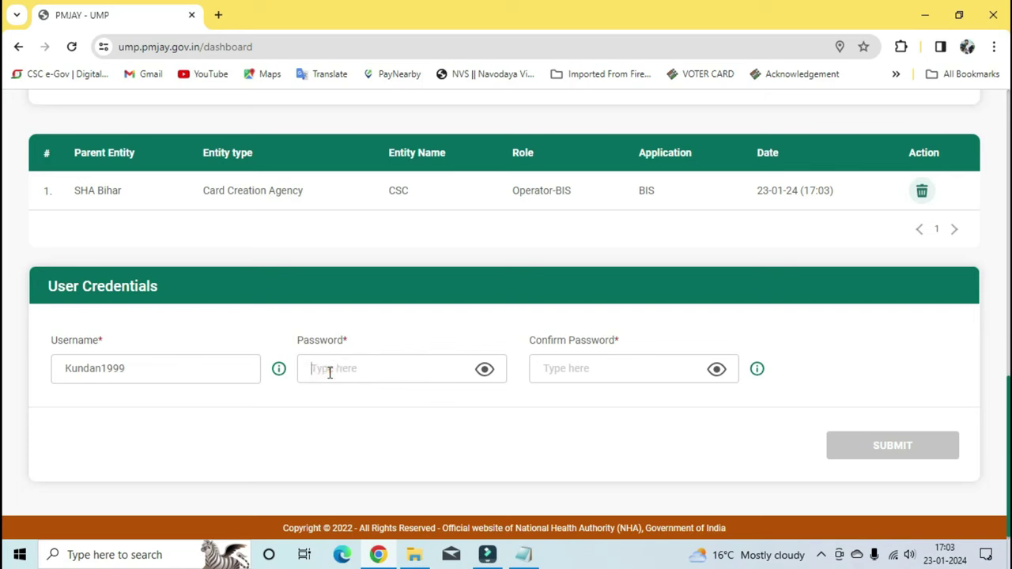
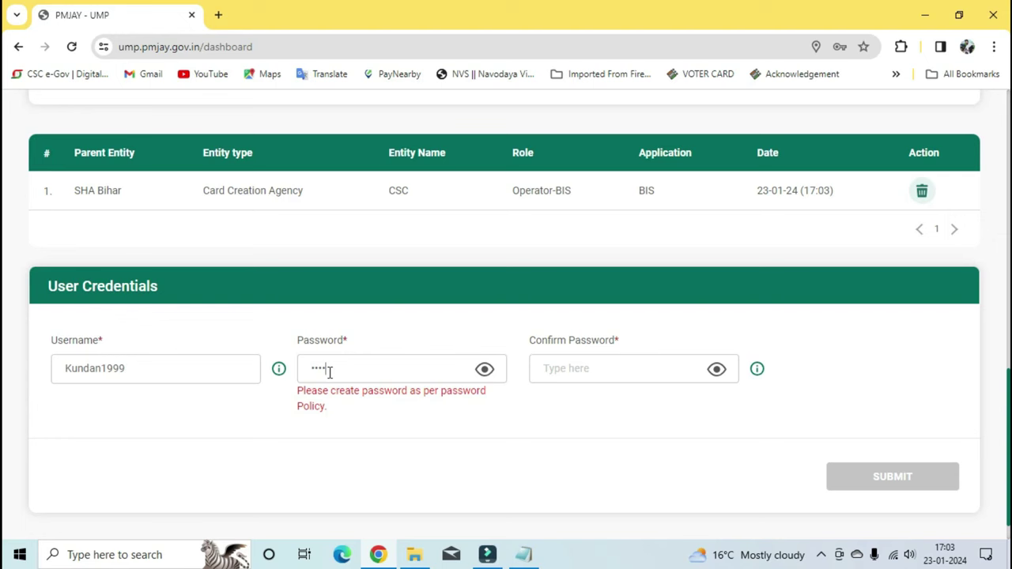
Correct the password's special characters after revealing it, then retype it in Confirm Password.
click(567, 372)
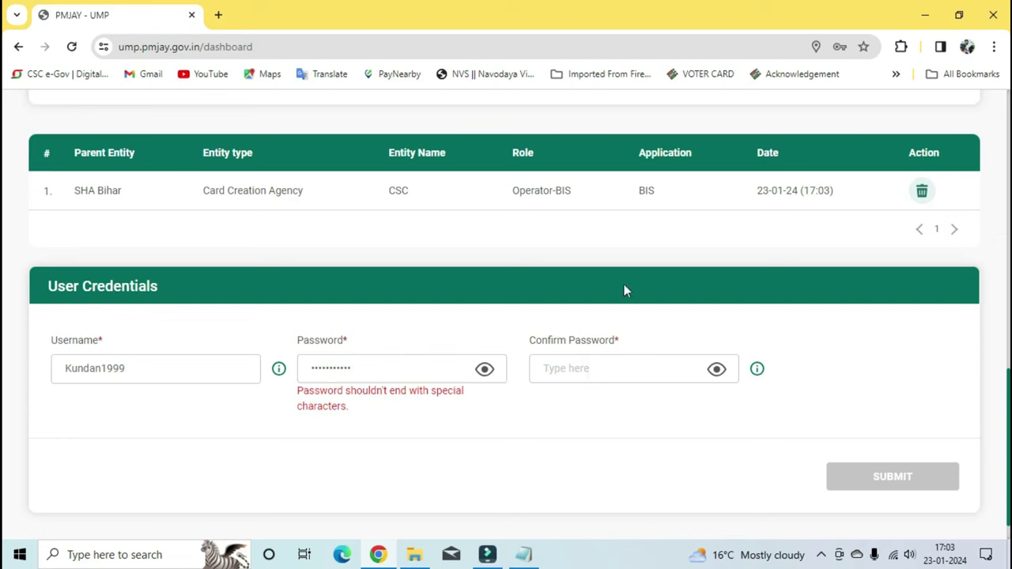
click(483, 370)
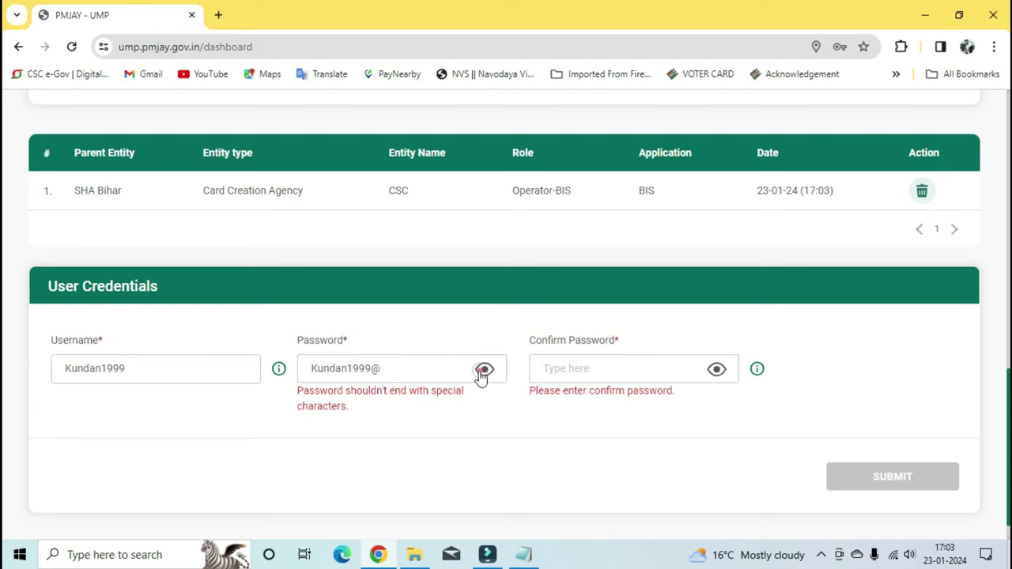
click(349, 376)
text(@)
click(409, 372)
key(BackSpace)
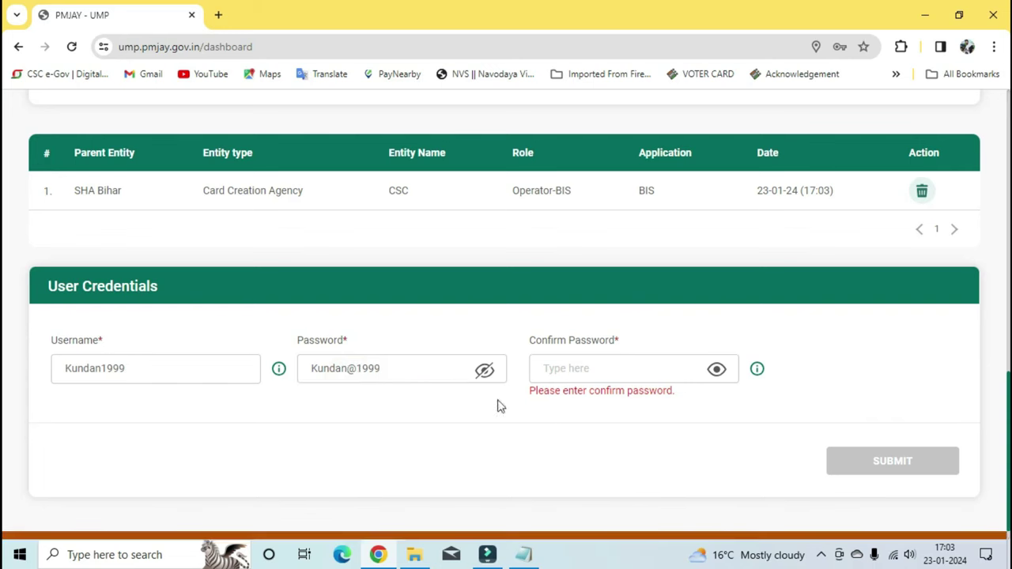
click(584, 373)
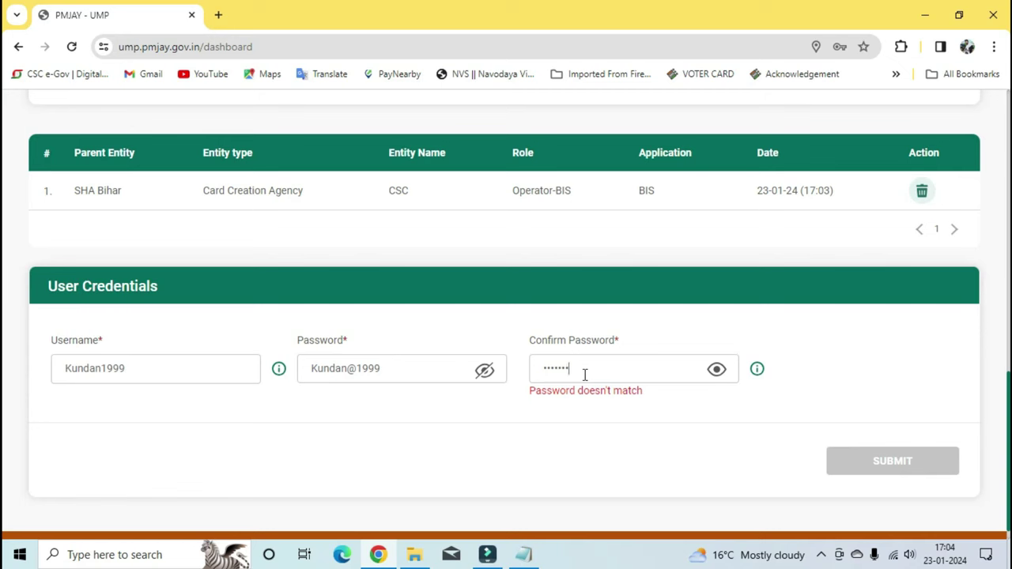
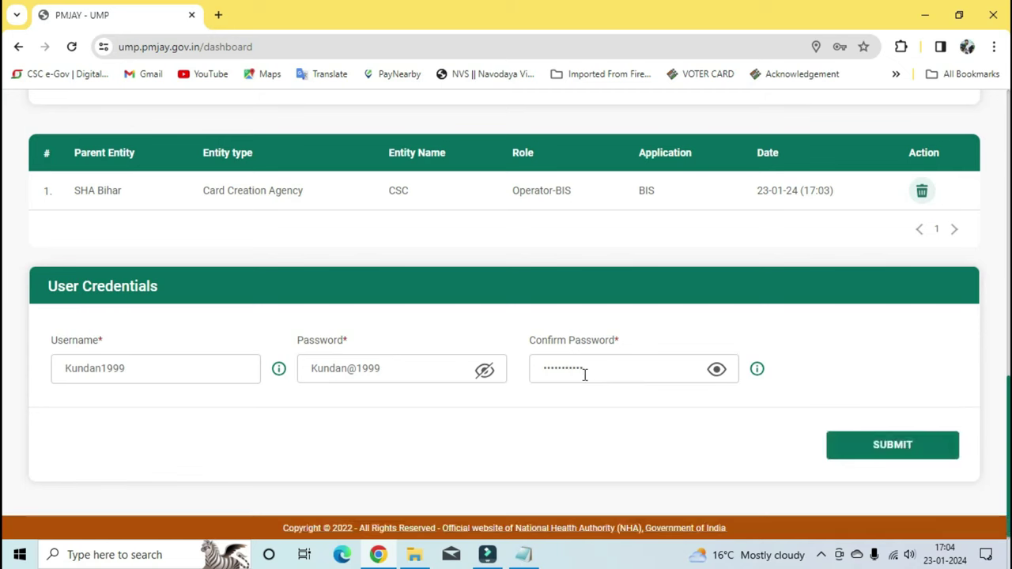
Submit the operator account and get the Account Created! confirmation.
click(868, 449)
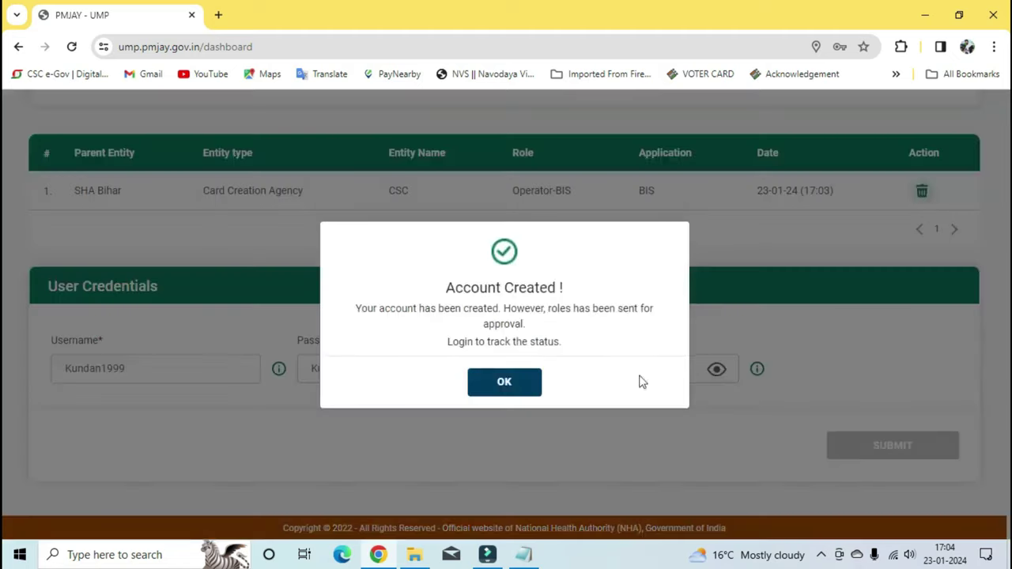